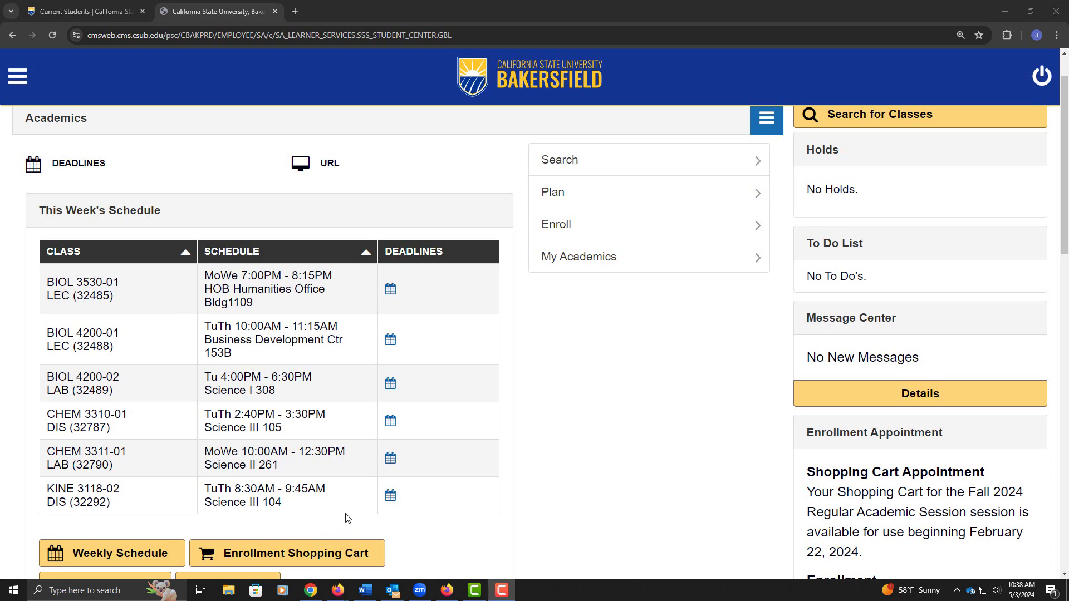
Launch the schedule planner in a new window and save Spring 2025 as the planning term.
{"action": "scroll", "coordinate": [200, 392], "scroll_direction": "down", "scroll_amount": 2}
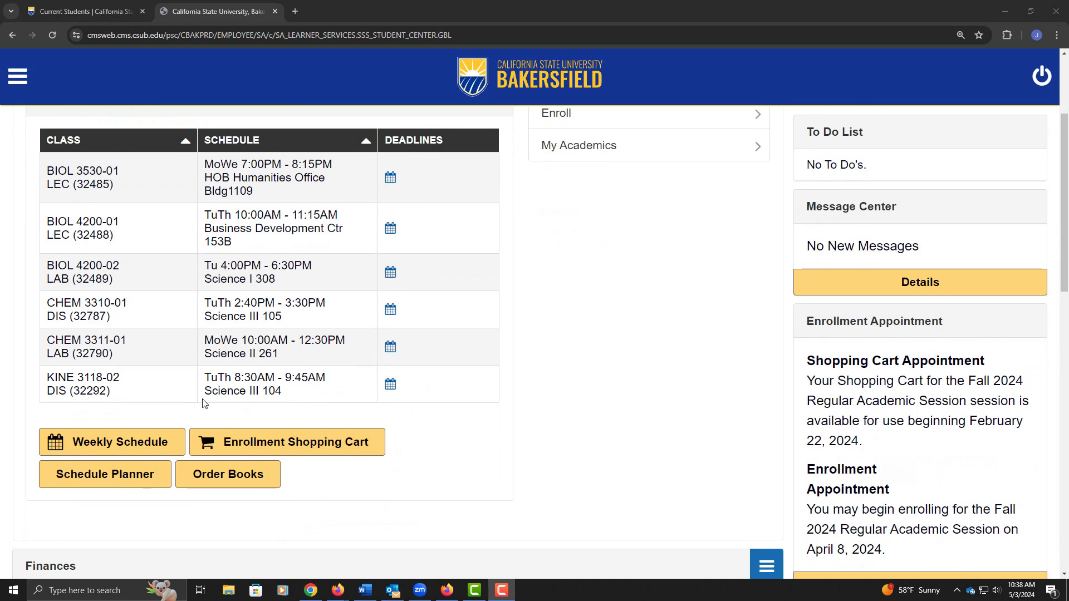
{"action": "left_click", "coordinate": [99, 483]}
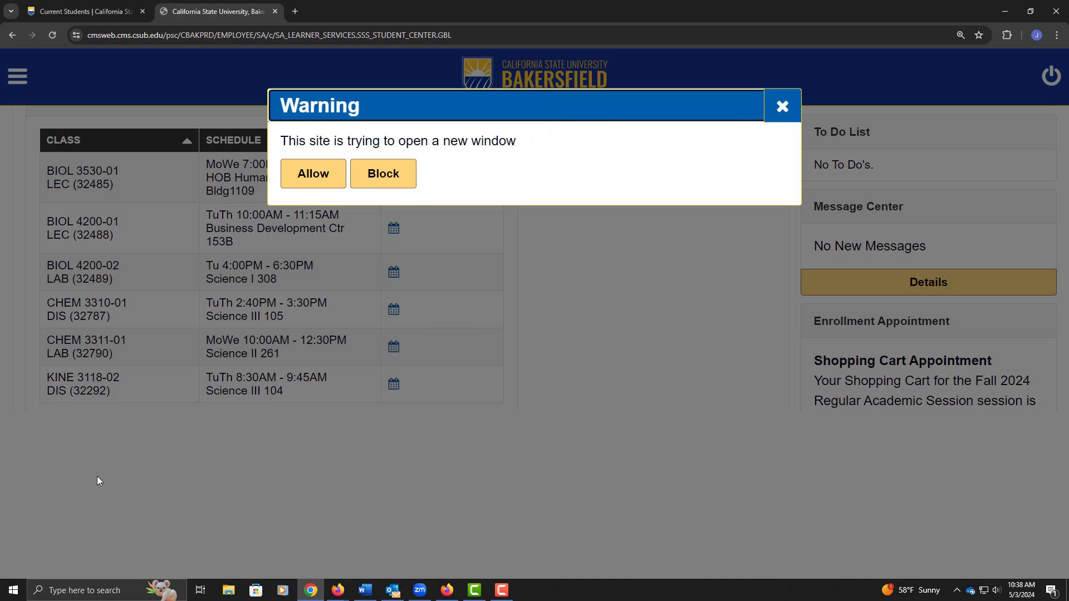
{"action": "left_click", "coordinate": [325, 179]}
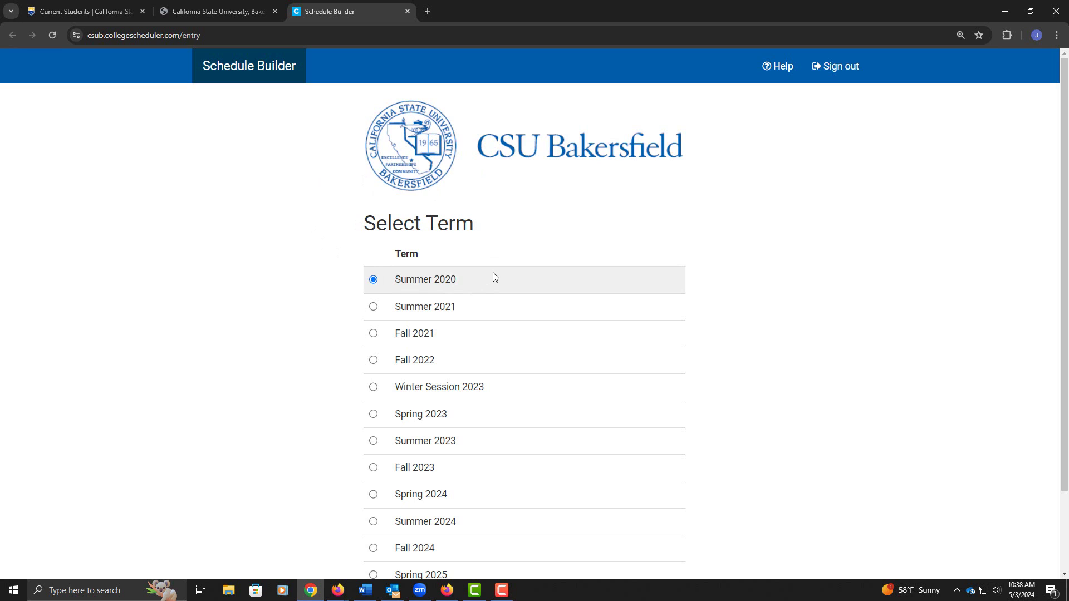
{"action": "scroll", "coordinate": [491, 273], "scroll_direction": "down", "scroll_amount": 2}
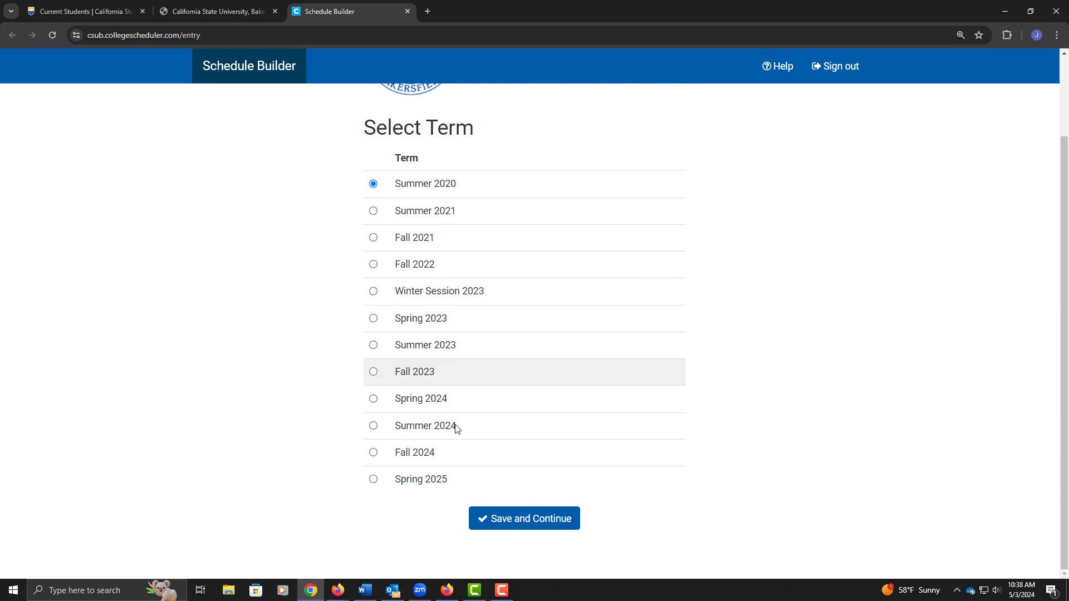
{"action": "left_click", "coordinate": [373, 480]}
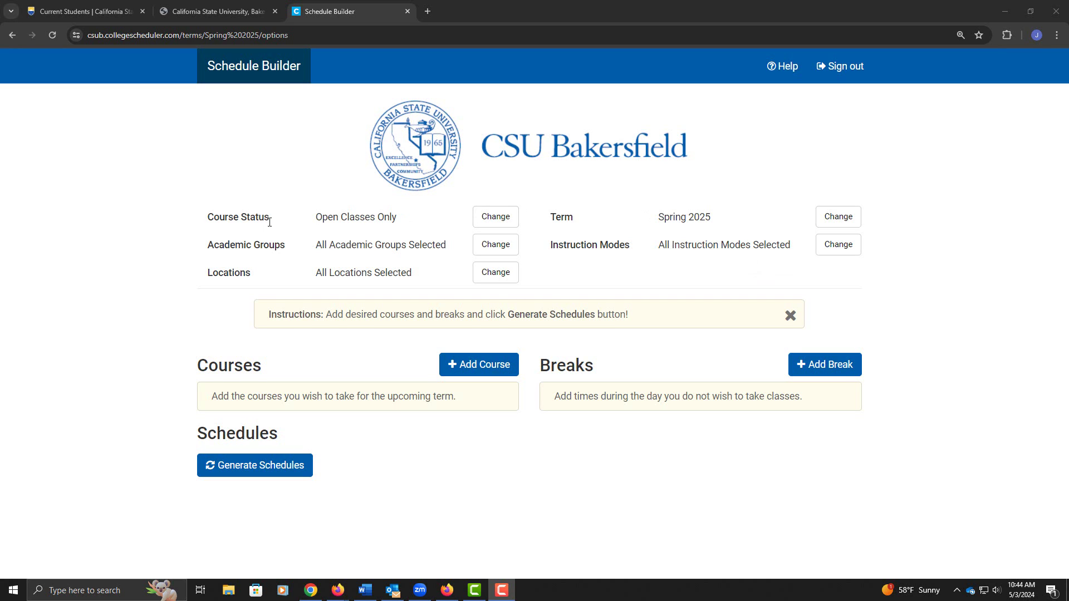
{"action": "left_click", "coordinate": [494, 221]}
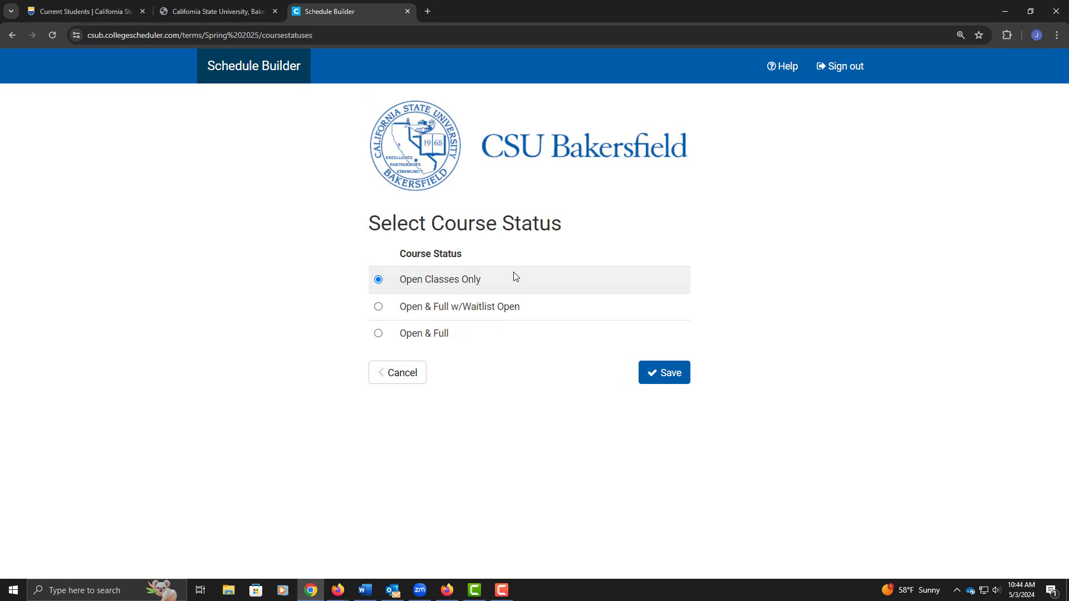
{"action": "left_click", "coordinate": [653, 374]}
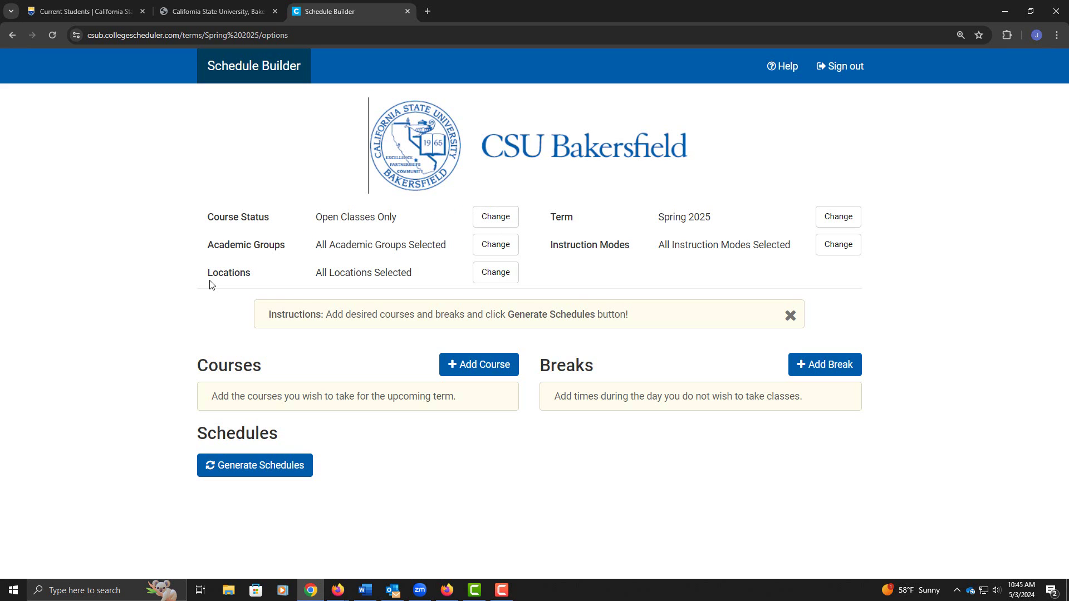
Restrict the location filter to CSU Bakersfield Main Campus only, 1 of 7 selected.
{"action": "left_click", "coordinate": [497, 274]}
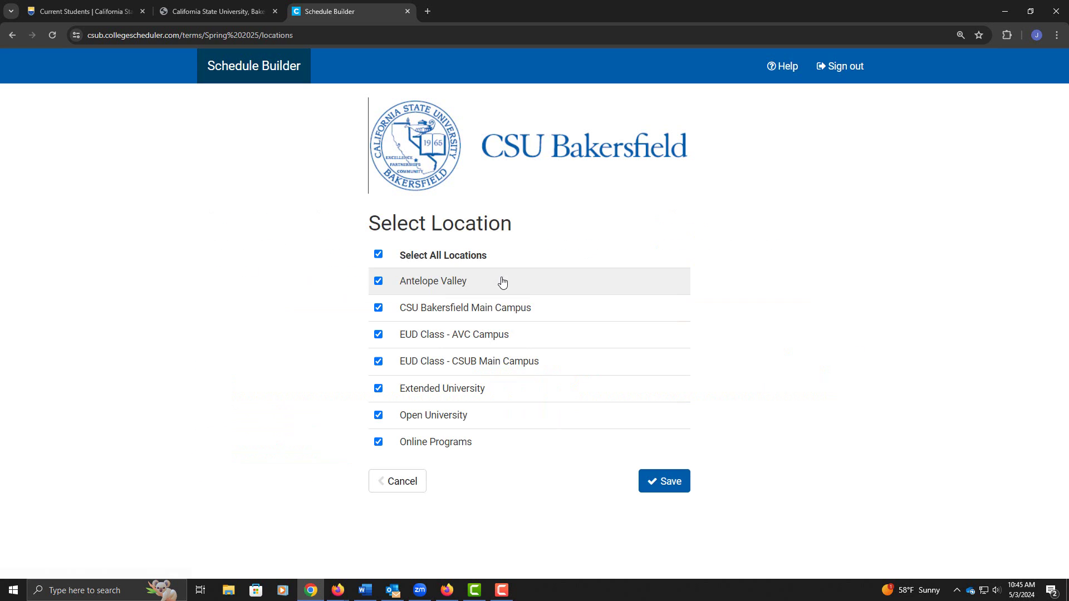
{"action": "left_click", "coordinate": [379, 256]}
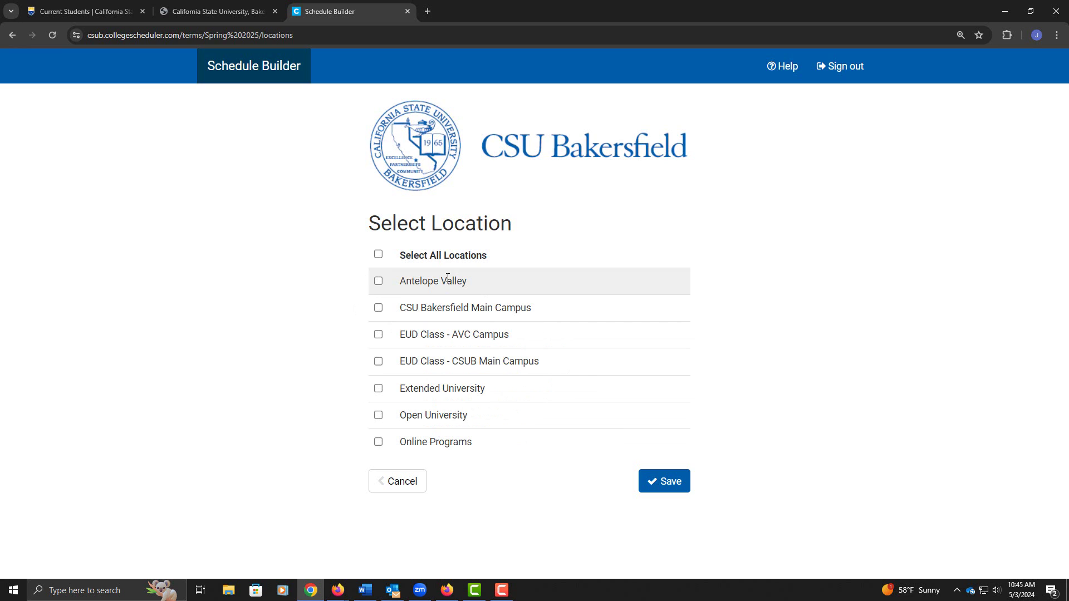
{"action": "left_click", "coordinate": [379, 307]}
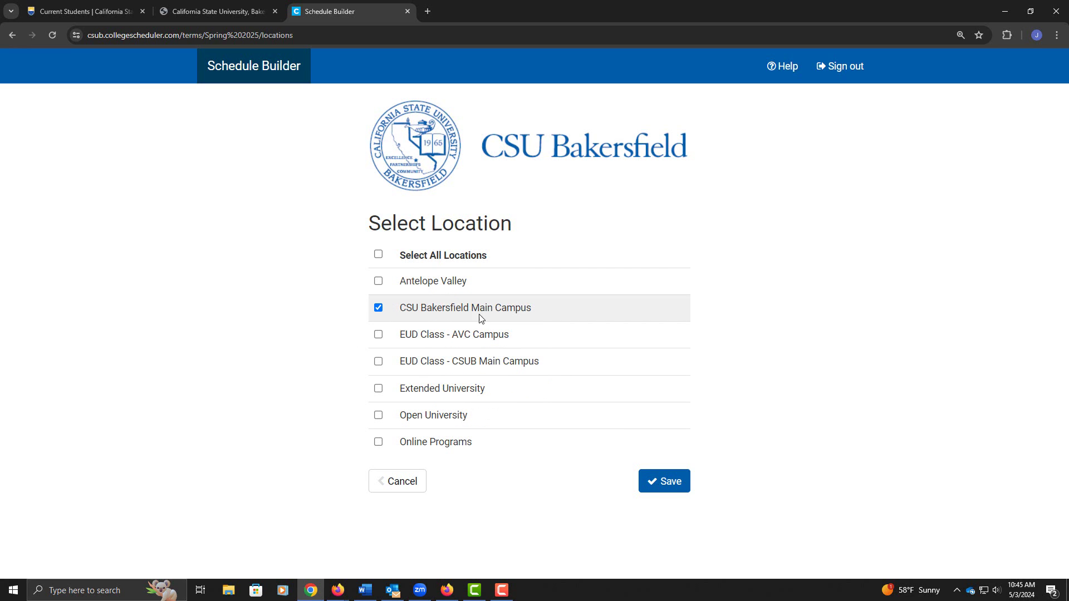
{"action": "left_click", "coordinate": [666, 490]}
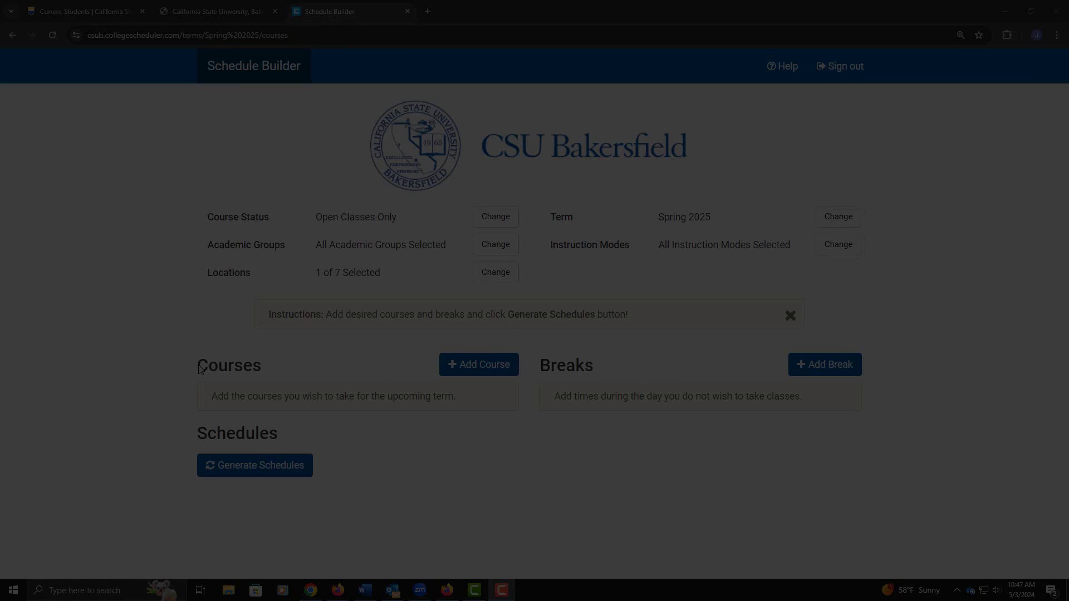
Add Chemistry 1010 Preparation for College Chem to the Spring 2025 course list.
{"action": "left_click_drag", "start_coordinate": [199, 369], "coordinate": [261, 368]}
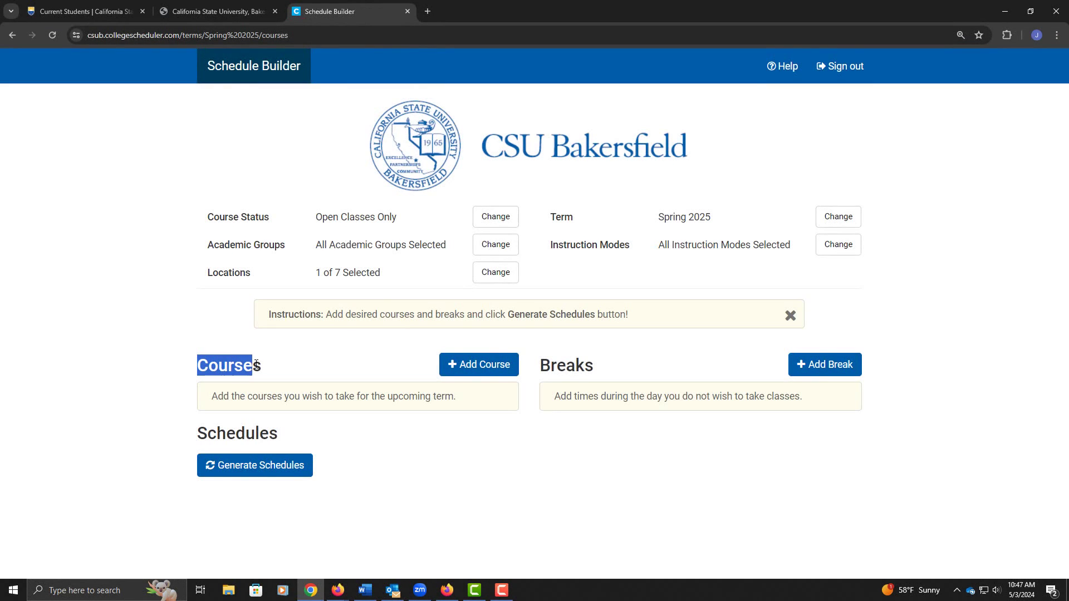
{"action": "left_click", "coordinate": [469, 372]}
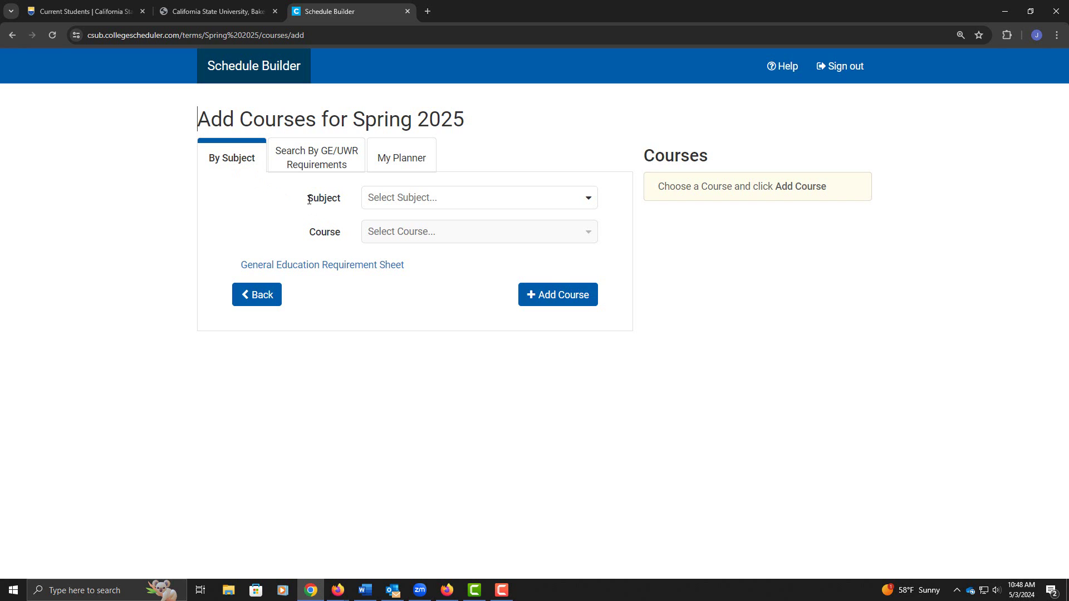
{"action": "left_click", "coordinate": [443, 202]}
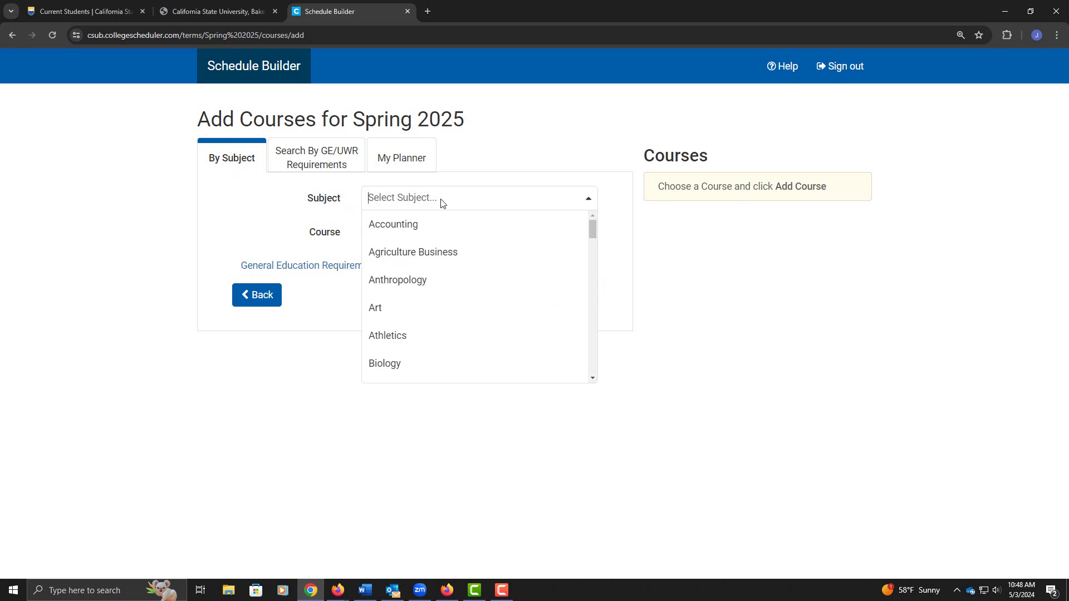
{"action": "scroll", "coordinate": [448, 240], "scroll_direction": "down", "scroll_amount": 3}
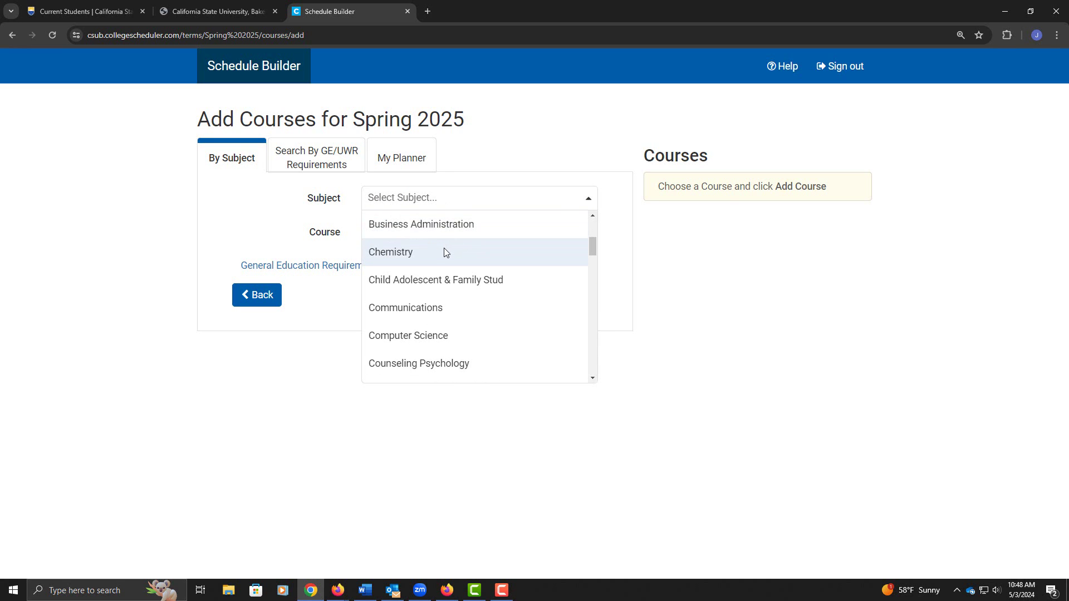
{"action": "left_click", "coordinate": [443, 252]}
{"action": "left_click", "coordinate": [445, 235]}
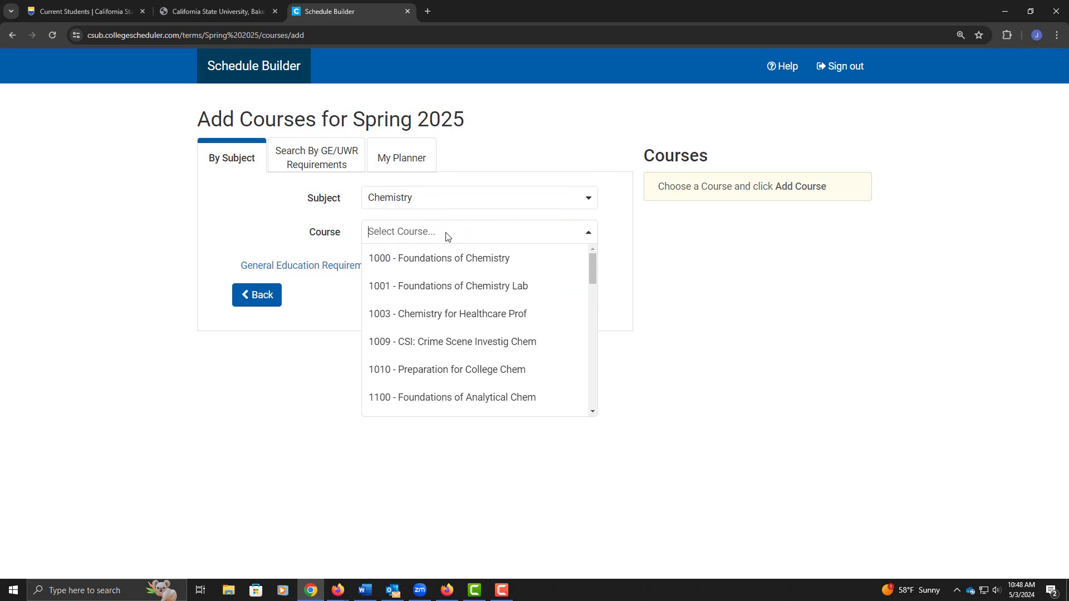
{"action": "scroll", "coordinate": [442, 334], "scroll_direction": "down", "scroll_amount": 1}
{"action": "left_click", "coordinate": [440, 315]}
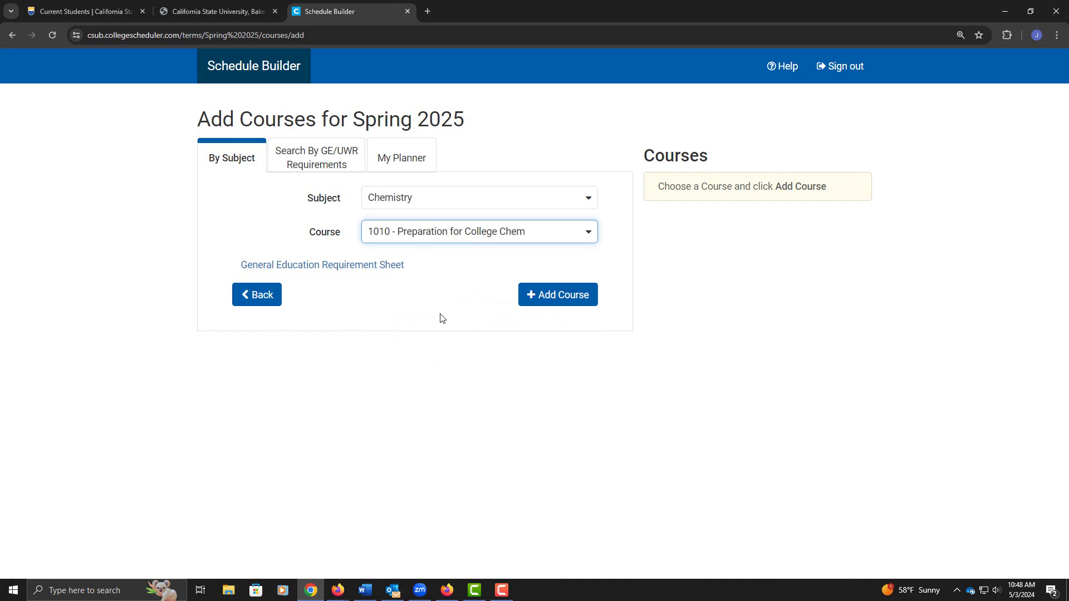
{"action": "left_click", "coordinate": [585, 299]}
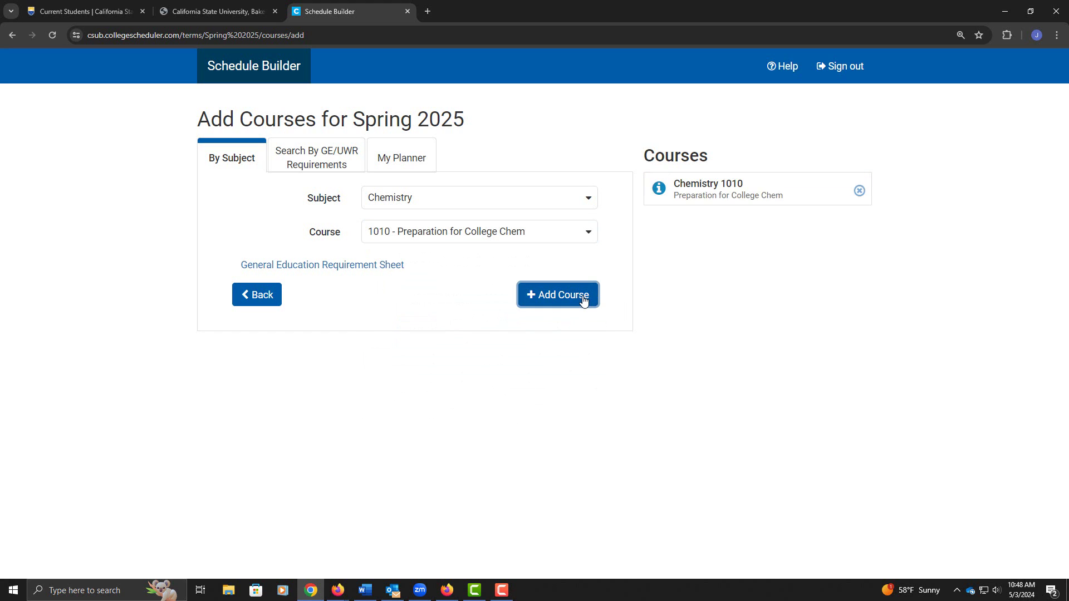
Add Mathematics 1055 Precalculus I with Foundations to the course list.
{"action": "left_click", "coordinate": [483, 207]}
{"action": "scroll", "coordinate": [496, 301], "scroll_direction": "down", "scroll_amount": 12}
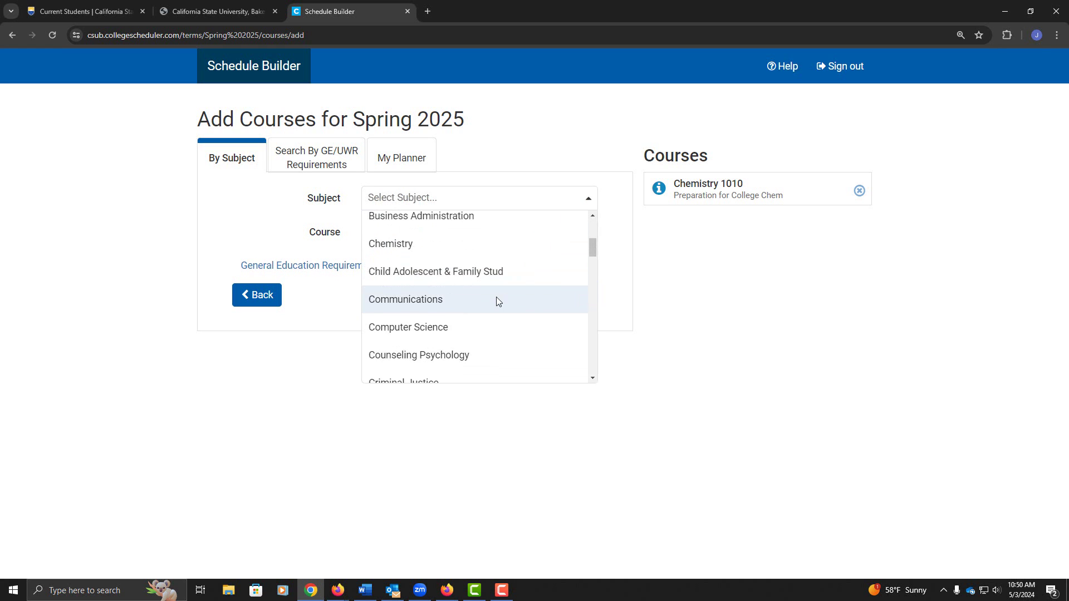
{"action": "scroll", "coordinate": [495, 306], "scroll_direction": "down", "scroll_amount": 3}
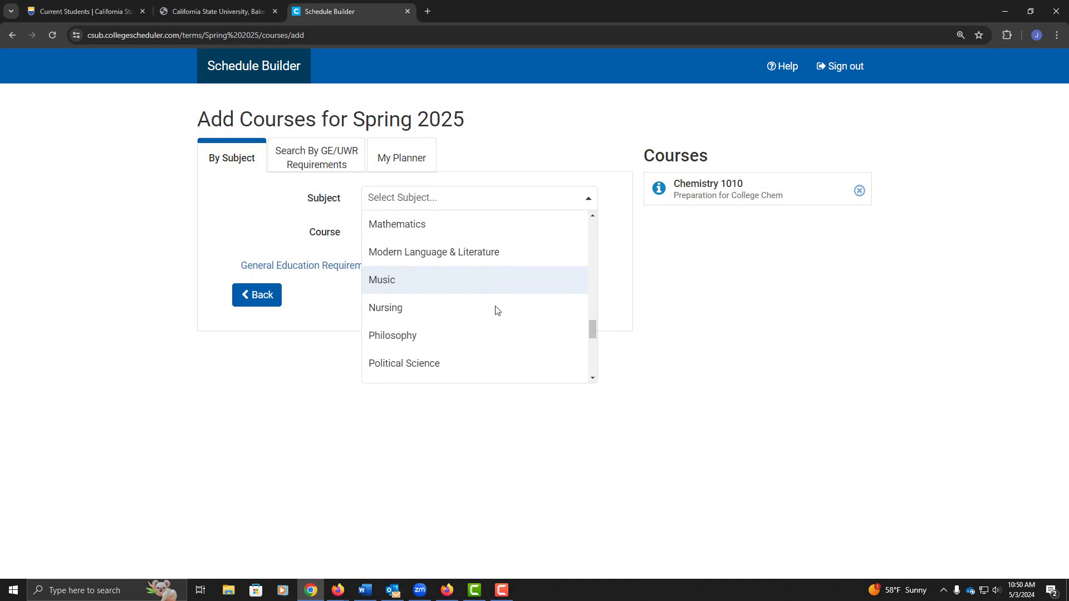
{"action": "left_click", "coordinate": [473, 221]}
{"action": "left_click", "coordinate": [471, 228]}
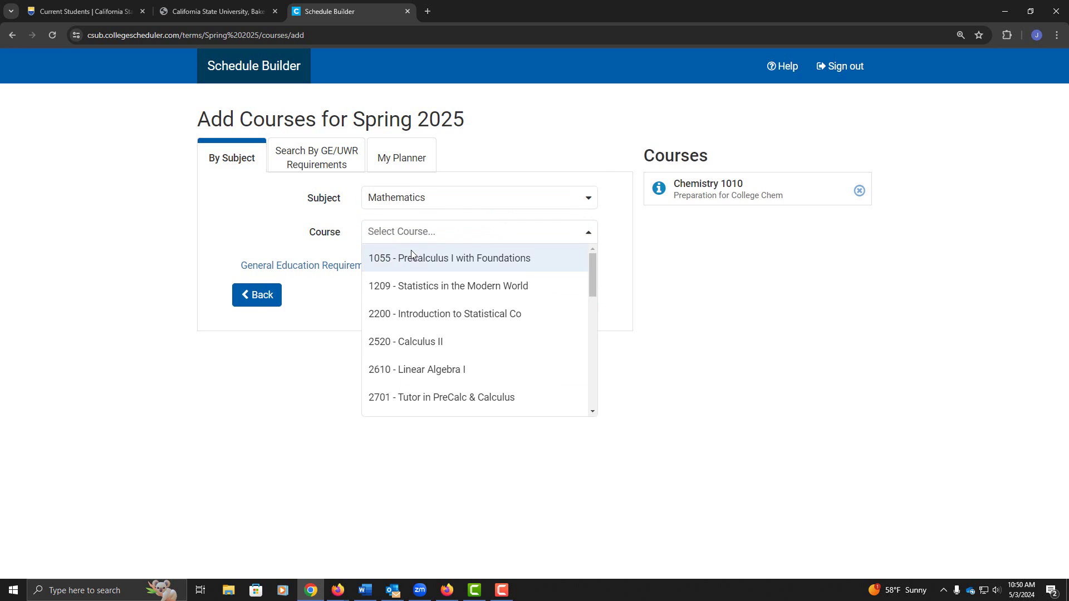
{"action": "left_click", "coordinate": [400, 262]}
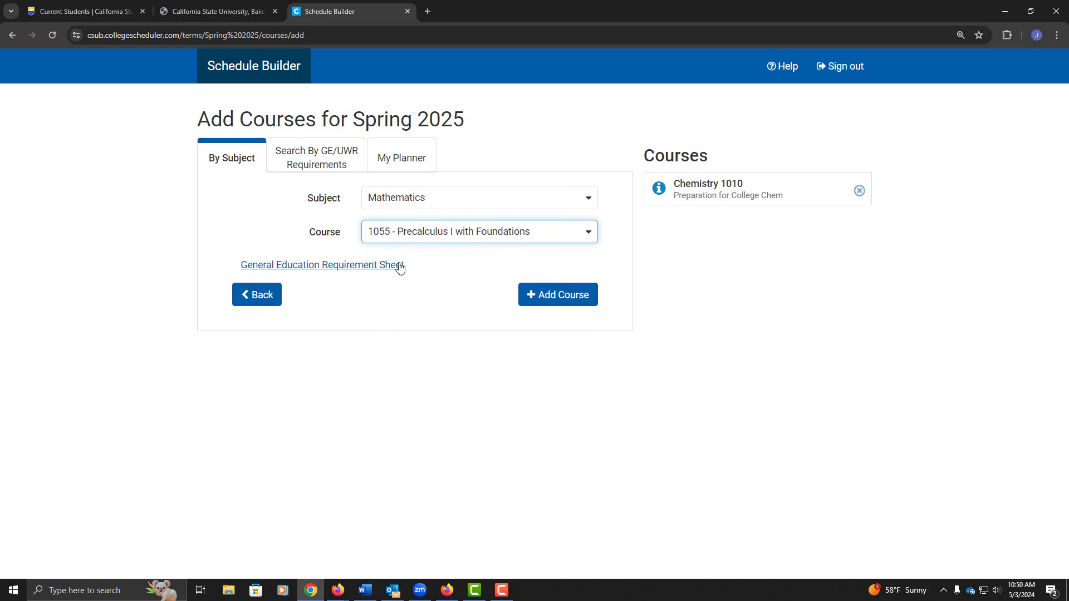
{"action": "left_click", "coordinate": [534, 301]}
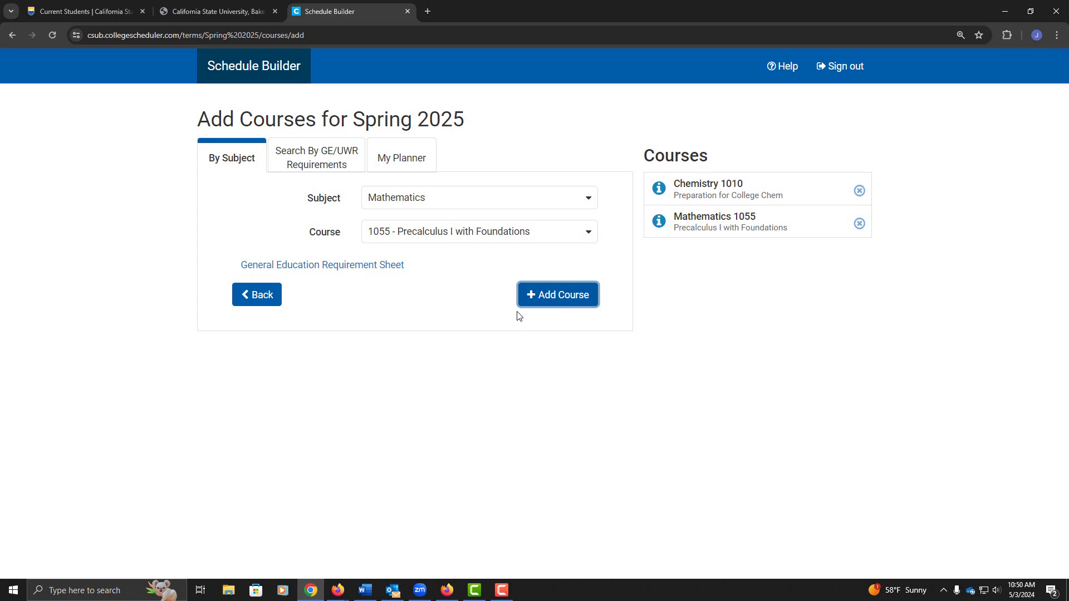
Find English by typing 'eng' and add English 1109 Writing and Research.
{"action": "left_click", "coordinate": [467, 206]}
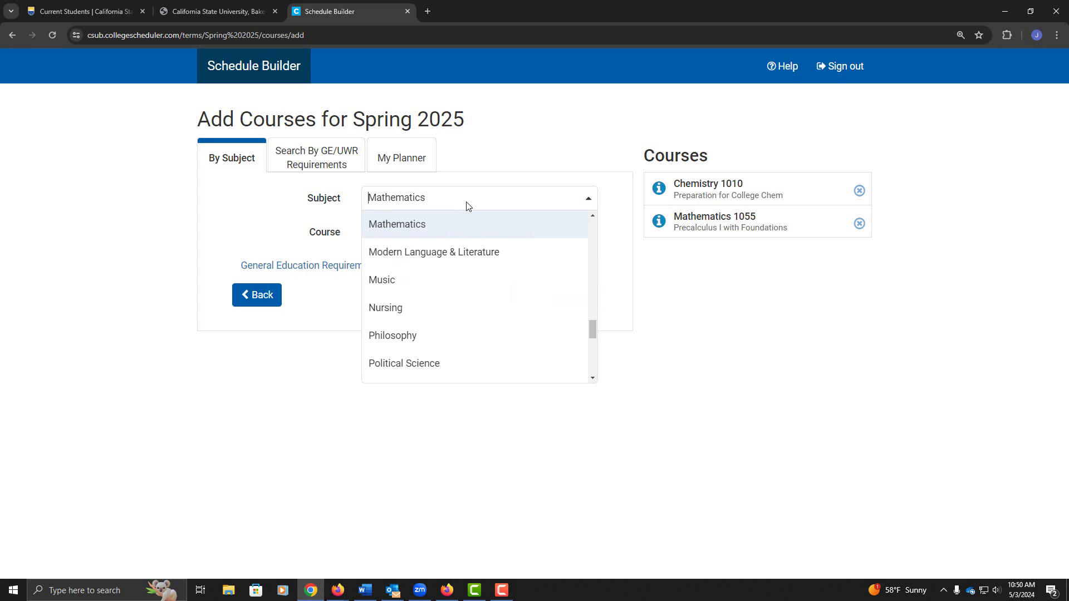
{"action": "type", "text": "eng"}
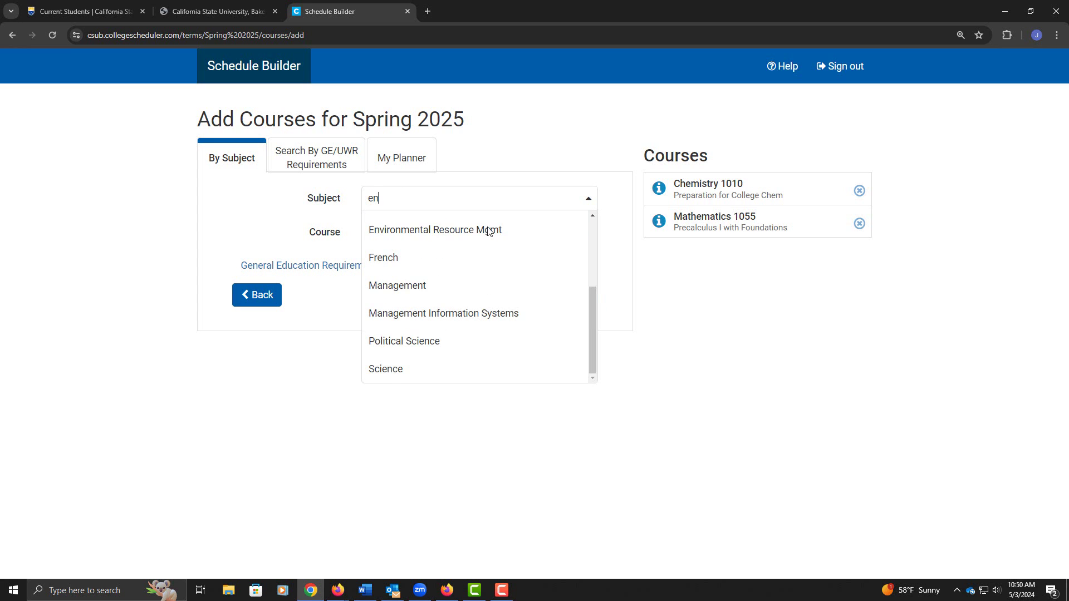
{"action": "left_click", "coordinate": [485, 250]}
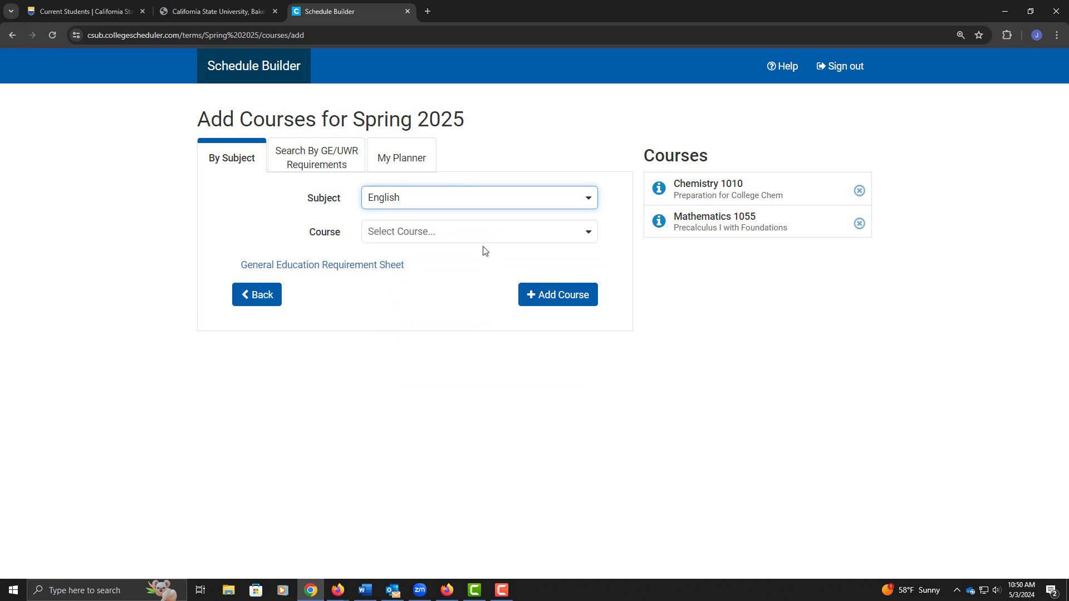
{"action": "left_click", "coordinate": [475, 234]}
{"action": "left_click", "coordinate": [461, 313]}
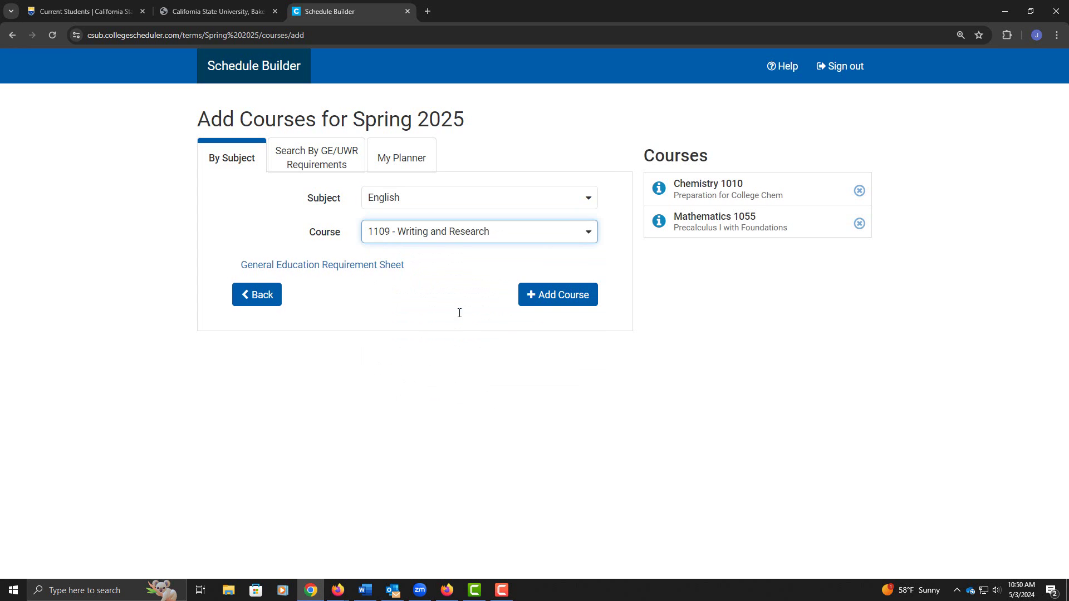
{"action": "left_click", "coordinate": [532, 302]}
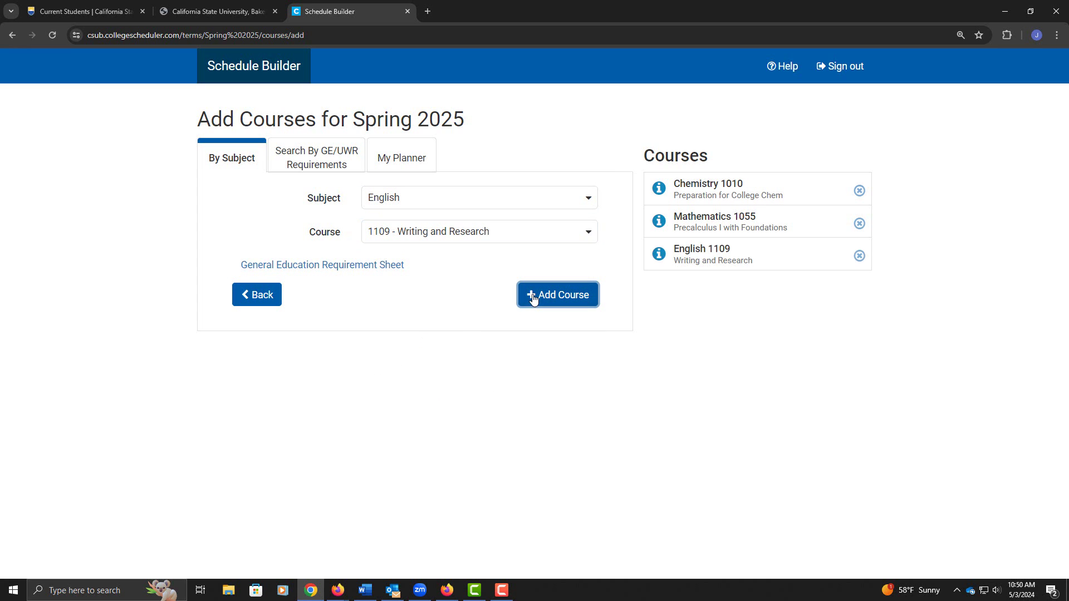
Add Communications 1008 Strategies of Public Comm to the course list.
{"action": "left_click", "coordinate": [467, 200]}
{"action": "scroll", "coordinate": [491, 275], "scroll_direction": "up", "scroll_amount": 5}
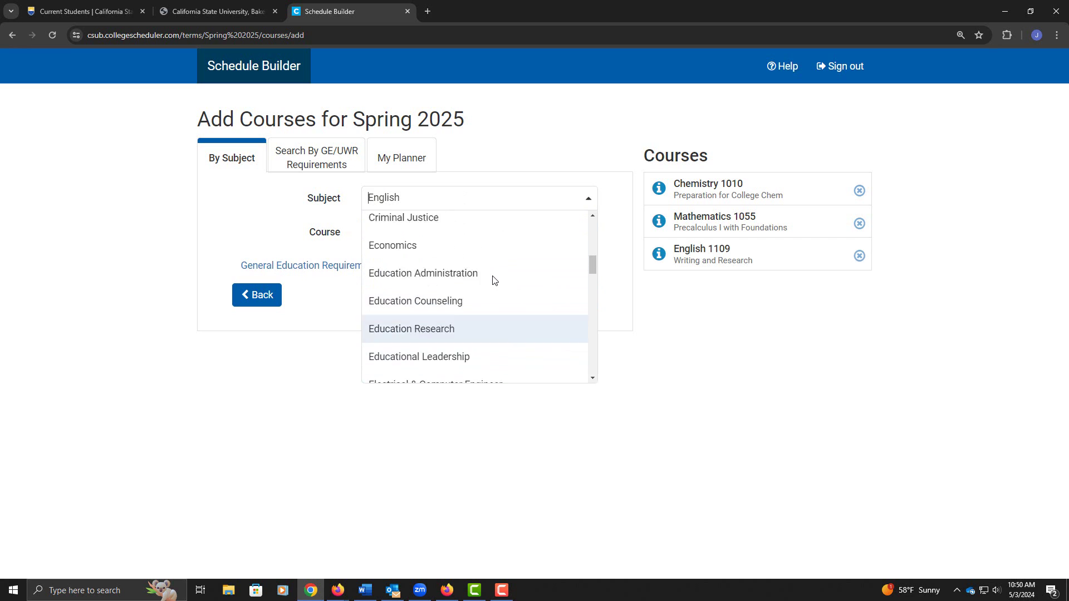
{"action": "scroll", "coordinate": [493, 275], "scroll_direction": "up", "scroll_amount": 3}
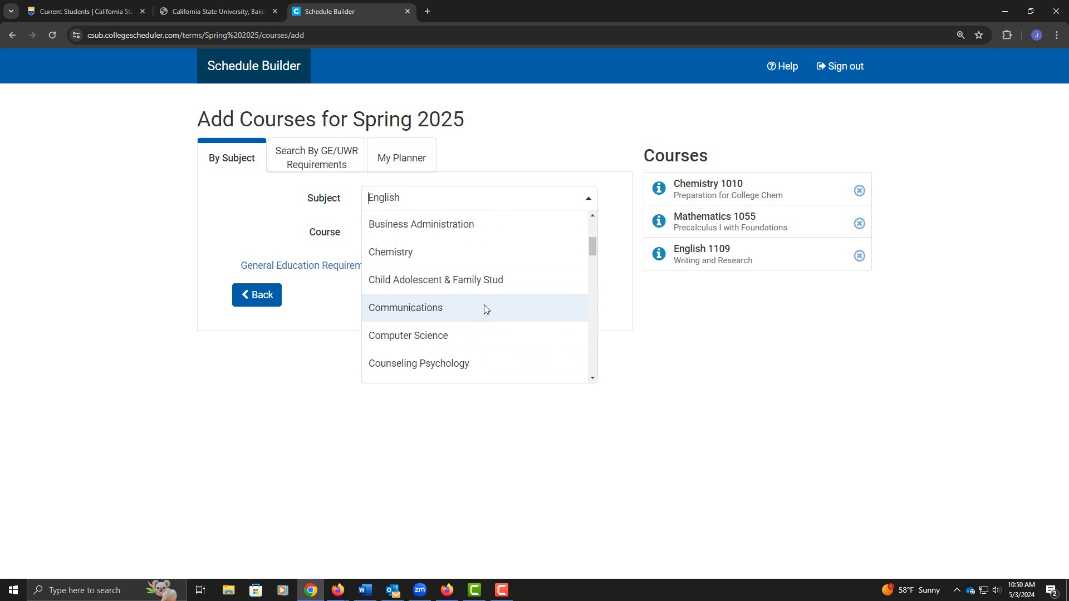
{"action": "left_click", "coordinate": [483, 305]}
{"action": "left_click", "coordinate": [471, 236]}
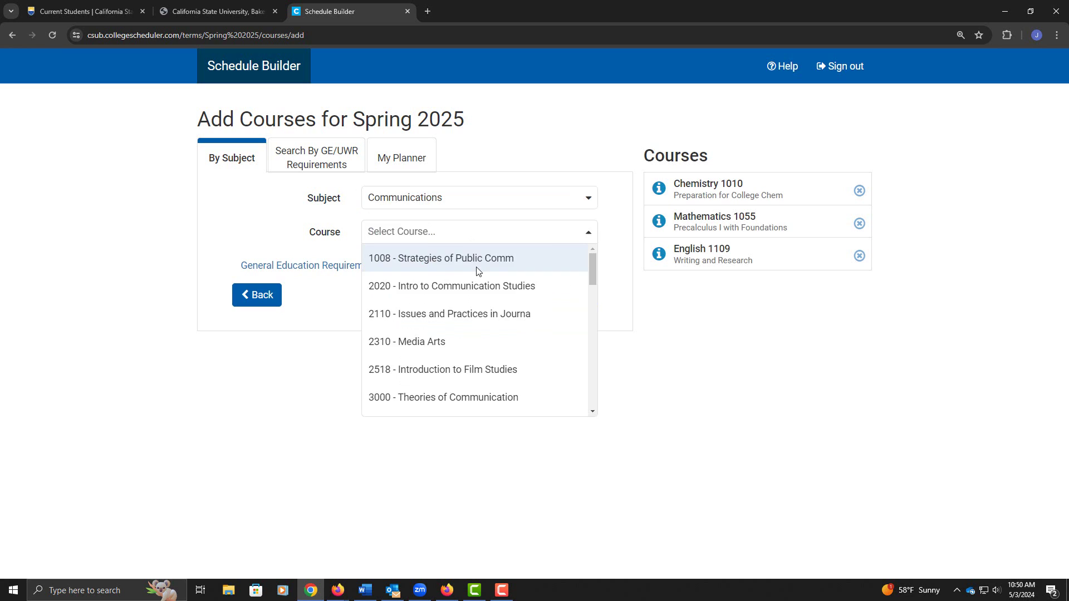
{"action": "left_click", "coordinate": [477, 266]}
{"action": "left_click", "coordinate": [543, 298]}
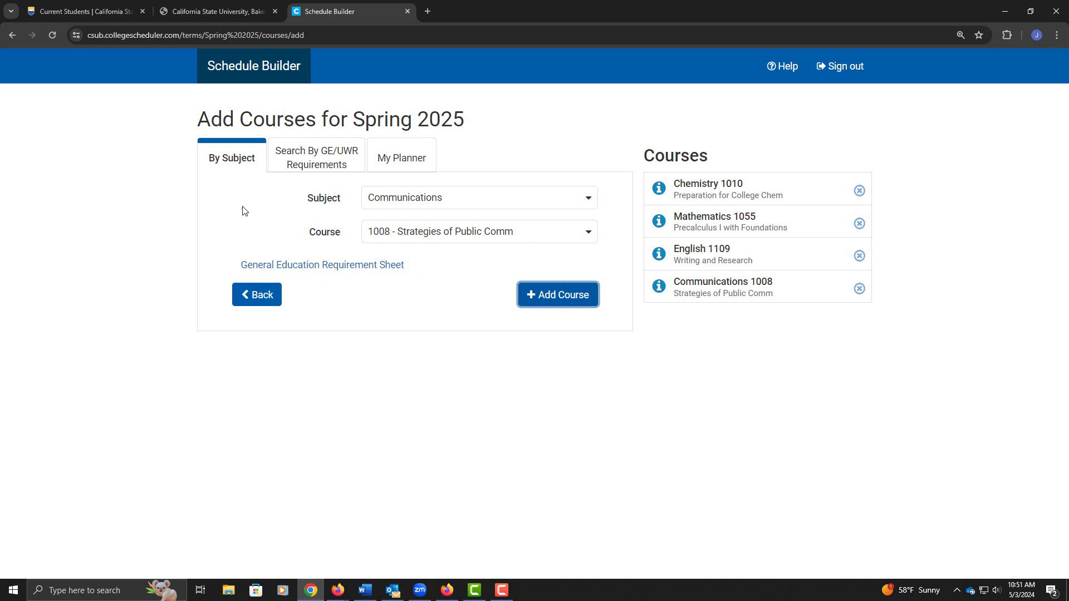
Search by GE requirement, choosing GE (C2) Humanities and the Religious Studies subject.
{"action": "left_click", "coordinate": [328, 166]}
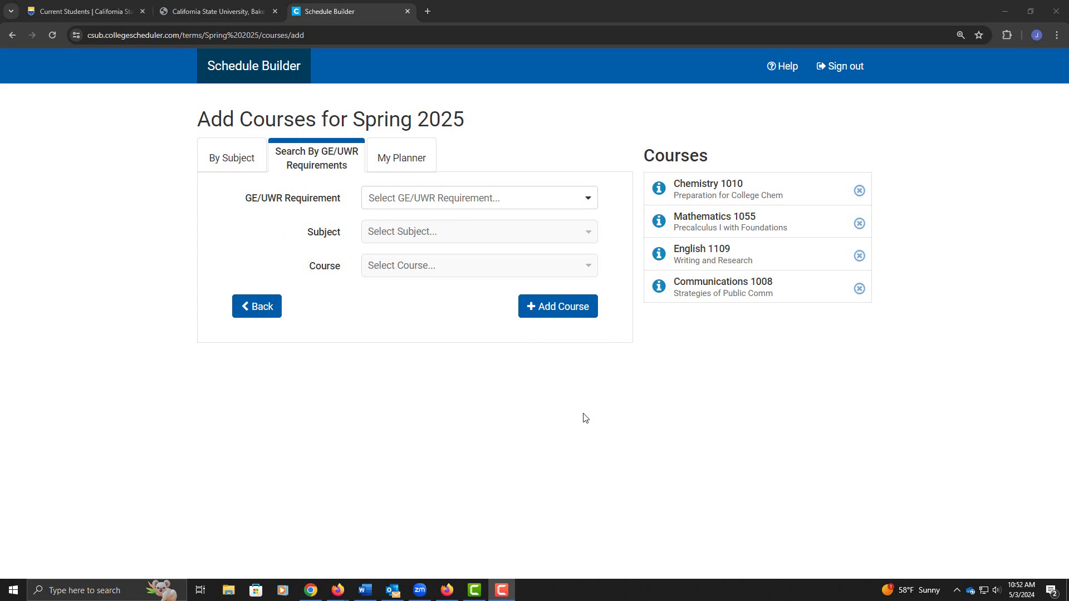
{"action": "left_click", "coordinate": [589, 199]}
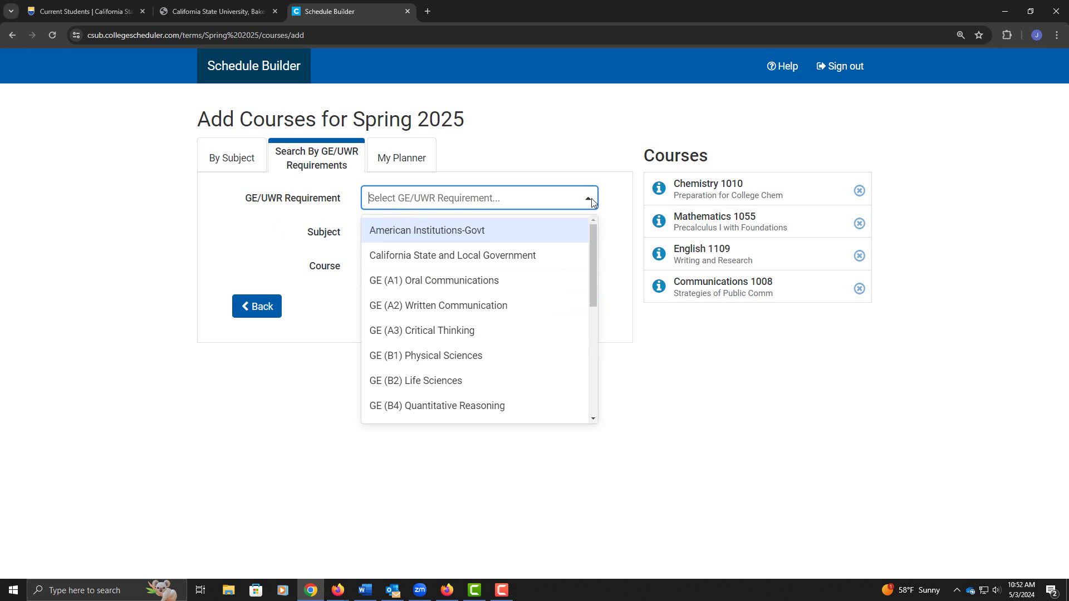
{"action": "scroll", "coordinate": [471, 294], "scroll_direction": "down", "scroll_amount": 2}
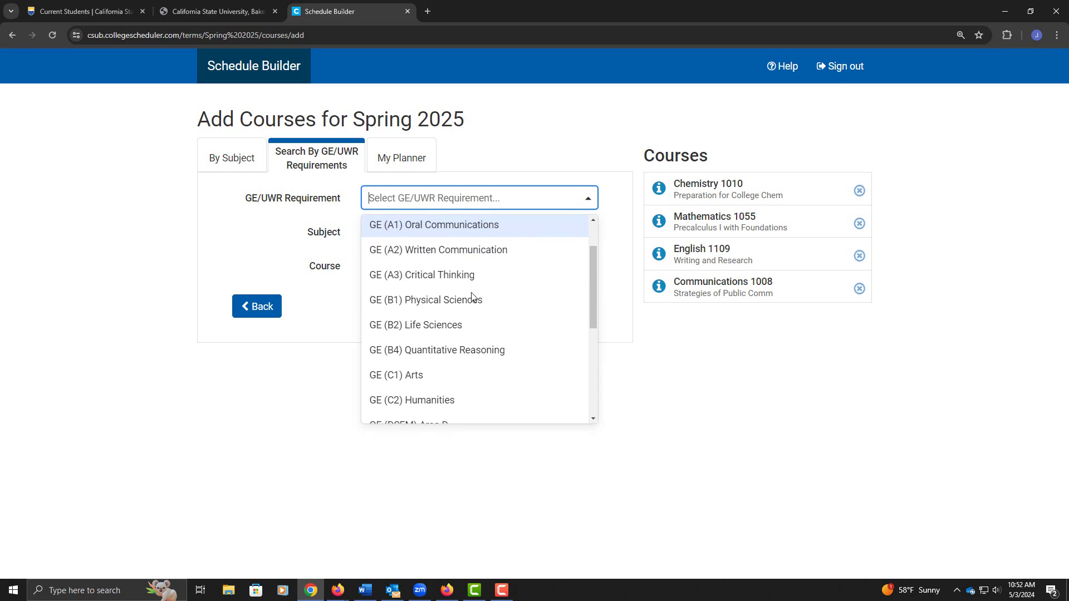
{"action": "left_click", "coordinate": [425, 344]}
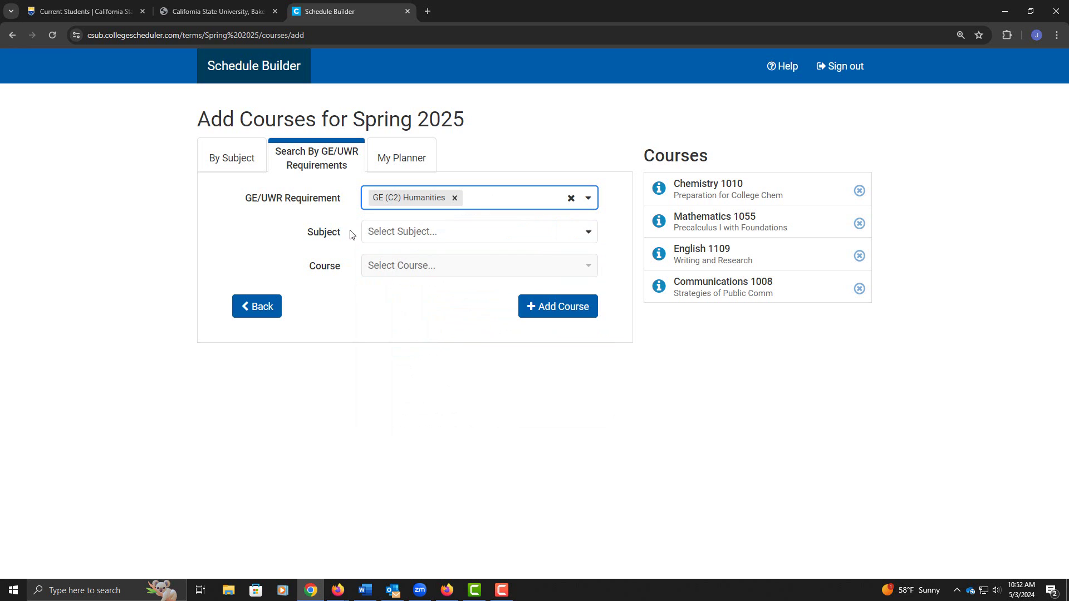
{"action": "left_click", "coordinate": [481, 237]}
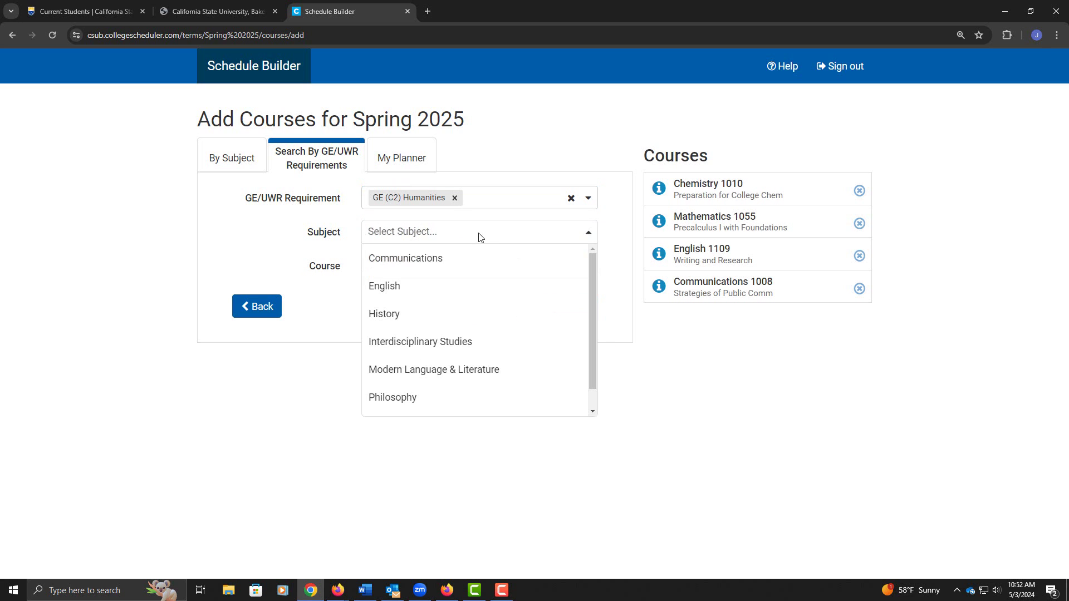
{"action": "scroll", "coordinate": [510, 318], "scroll_direction": "down", "scroll_amount": 1}
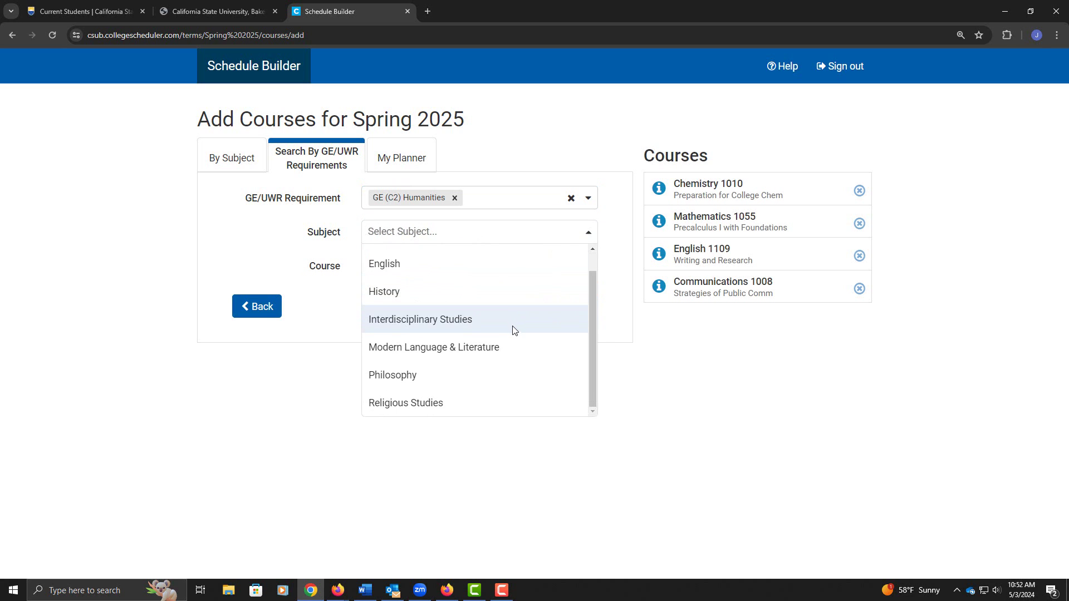
{"action": "scroll", "coordinate": [513, 328], "scroll_direction": "up", "scroll_amount": 1}
{"action": "scroll", "coordinate": [518, 334], "scroll_direction": "down", "scroll_amount": 1}
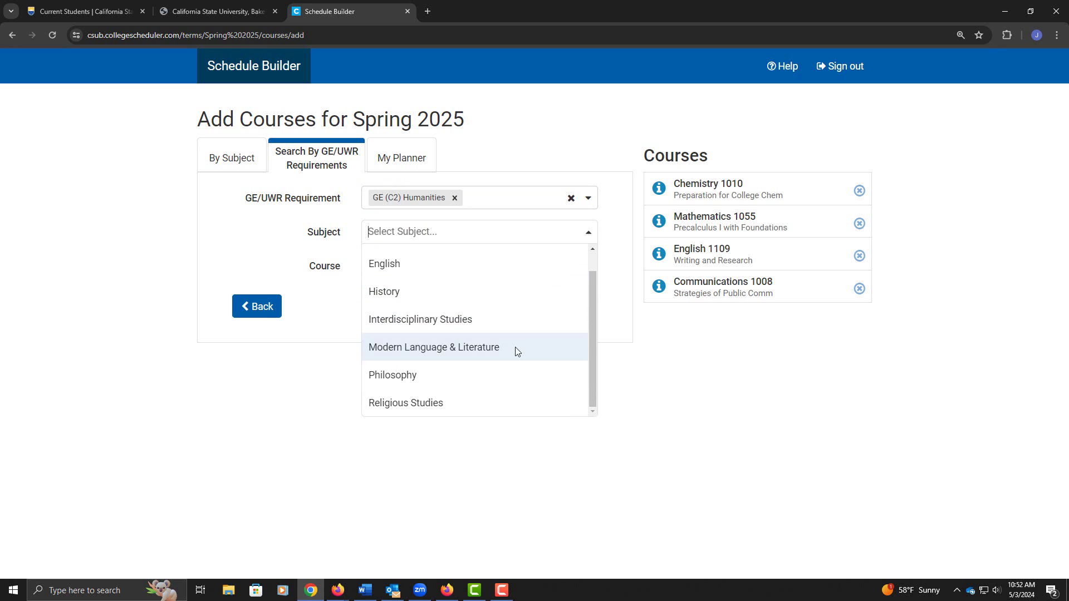
{"action": "left_click", "coordinate": [429, 404]}
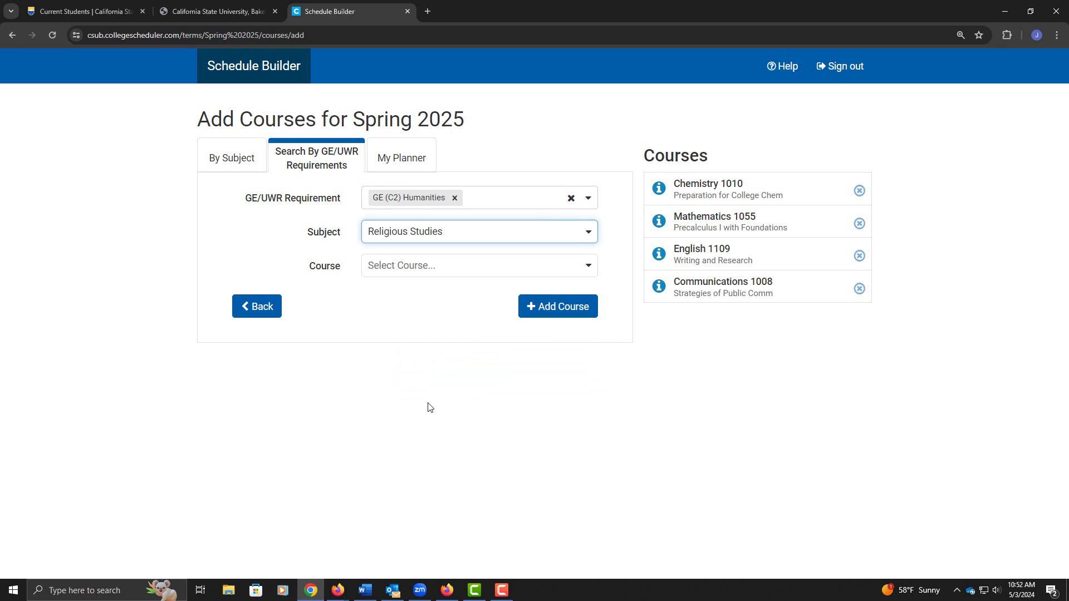
{"action": "left_click", "coordinate": [425, 265]}
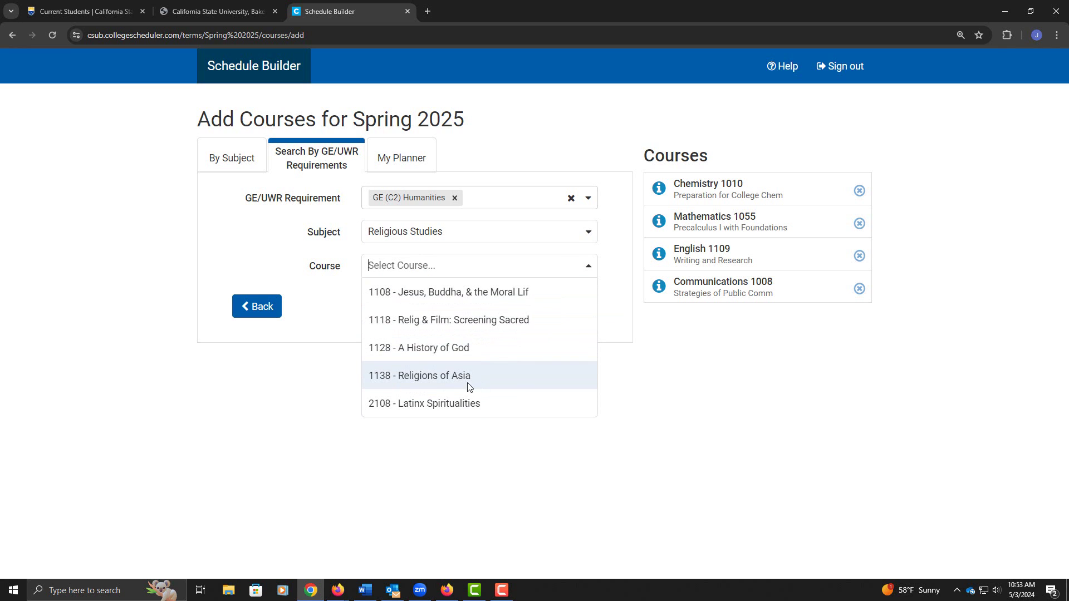
Add Religious Studies 1118 Relig & Film and 1128 A History of God.
{"action": "left_click", "coordinate": [451, 318]}
{"action": "left_click", "coordinate": [557, 309]}
{"action": "left_click", "coordinate": [458, 266]}
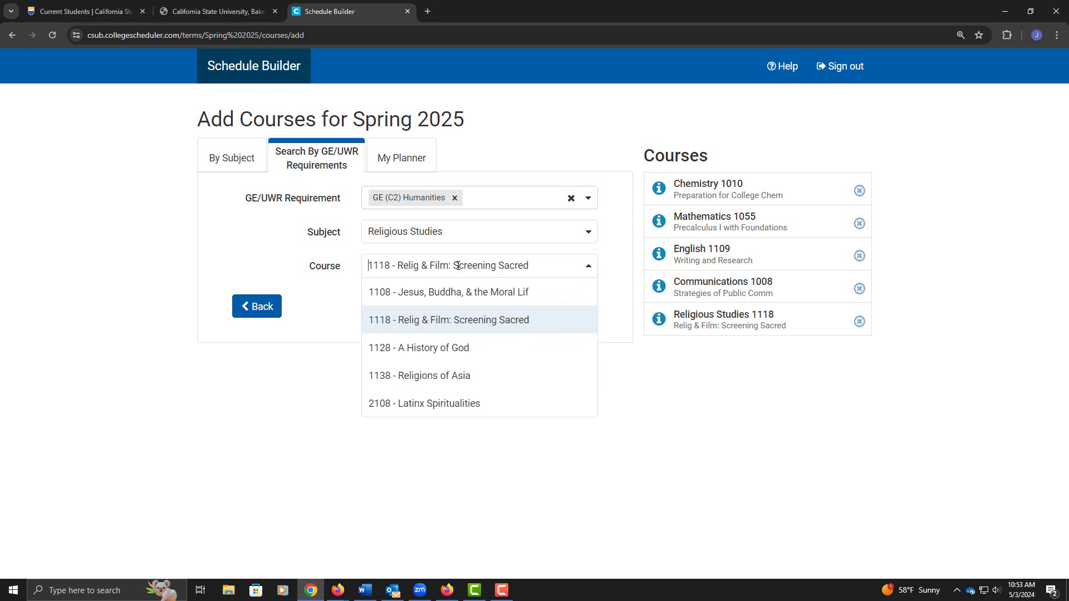
{"action": "left_click", "coordinate": [454, 348]}
{"action": "left_click", "coordinate": [554, 312]}
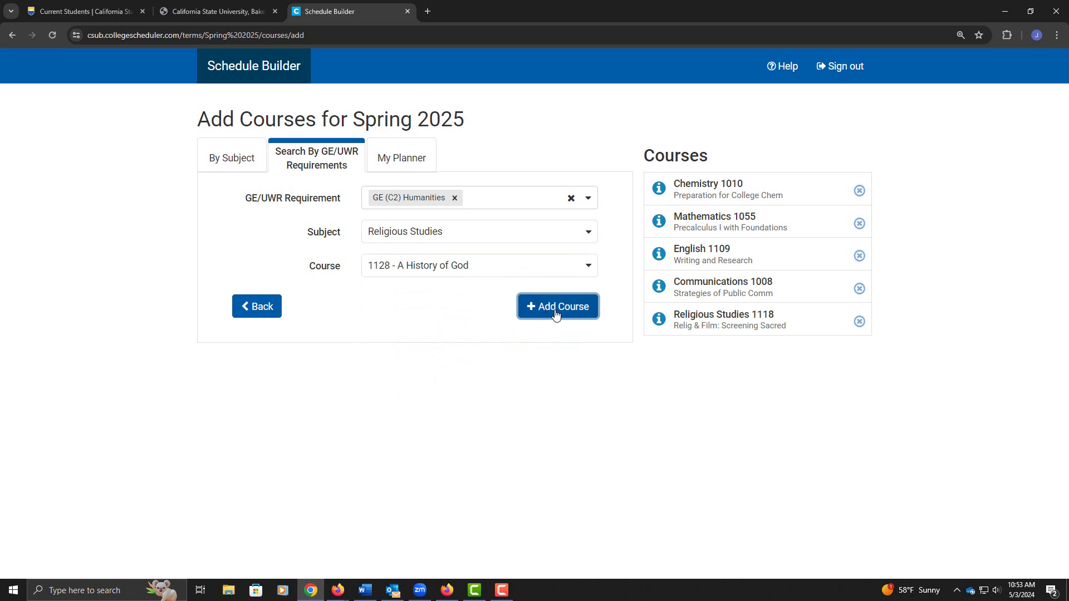
Compare the 1118 and 1128 descriptions, then remove Religious Studies 1128 from the list.
{"action": "left_click", "coordinate": [658, 319]}
{"action": "scroll", "coordinate": [660, 326], "scroll_direction": "down", "scroll_amount": 1}
{"action": "scroll", "coordinate": [660, 326], "scroll_direction": "up", "scroll_amount": 1}
{"action": "scroll", "coordinate": [656, 470], "scroll_direction": "down", "scroll_amount": 2}
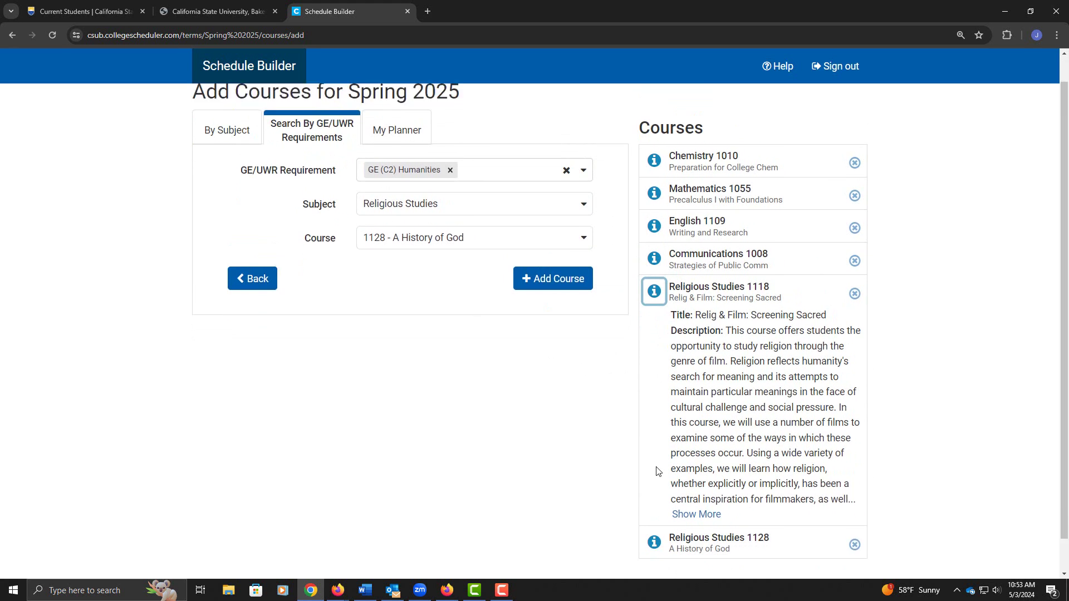
{"action": "left_click", "coordinate": [654, 507]}
{"action": "scroll", "coordinate": [781, 347], "scroll_direction": "down", "scroll_amount": 2}
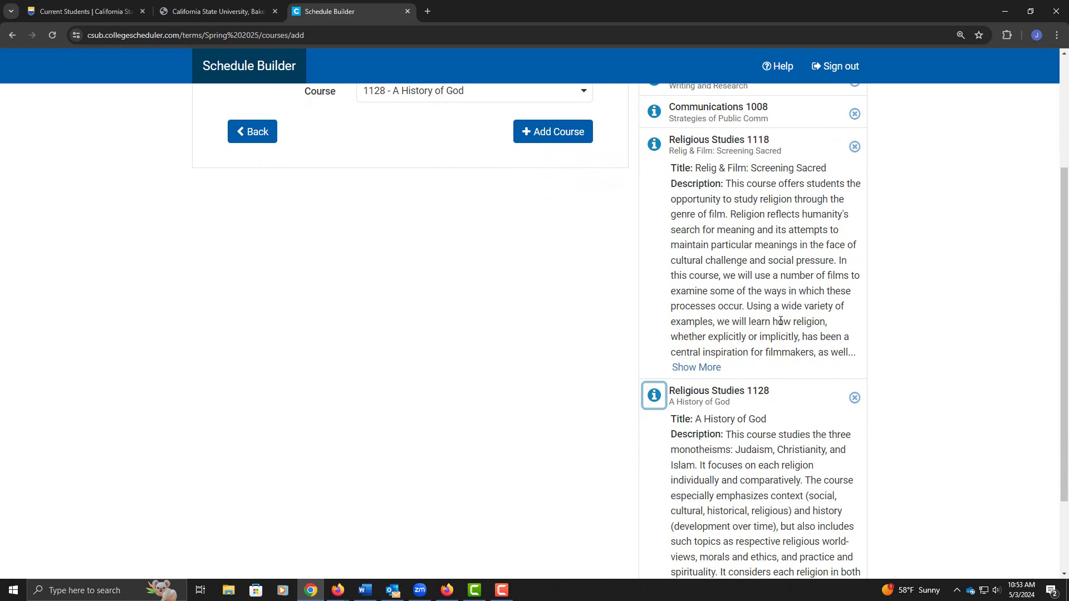
{"action": "scroll", "coordinate": [771, 348], "scroll_direction": "down", "scroll_amount": 1}
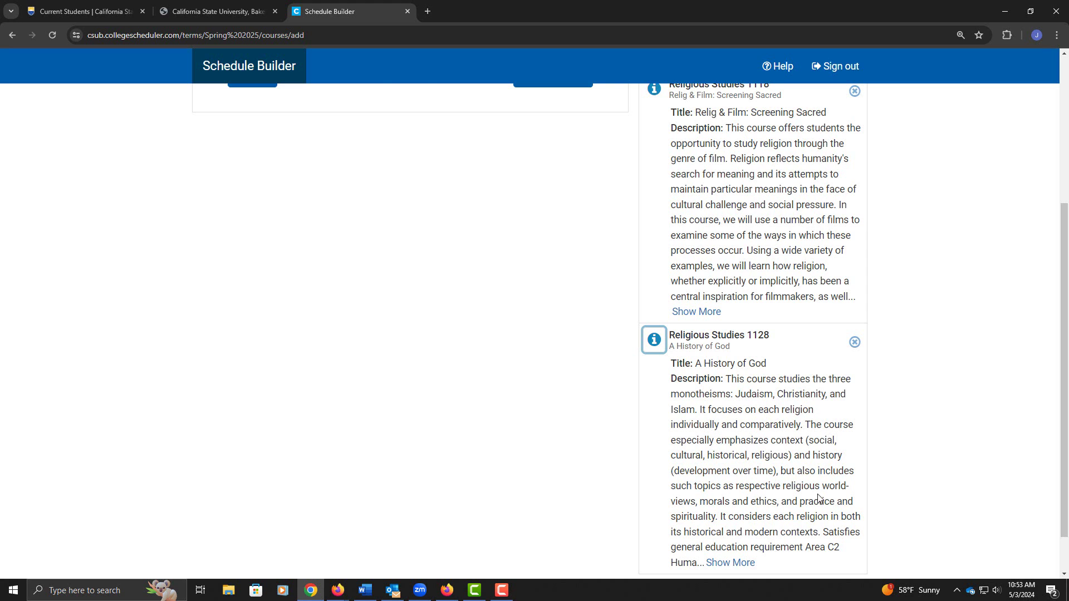
{"action": "scroll", "coordinate": [819, 499], "scroll_direction": "up", "scroll_amount": 1}
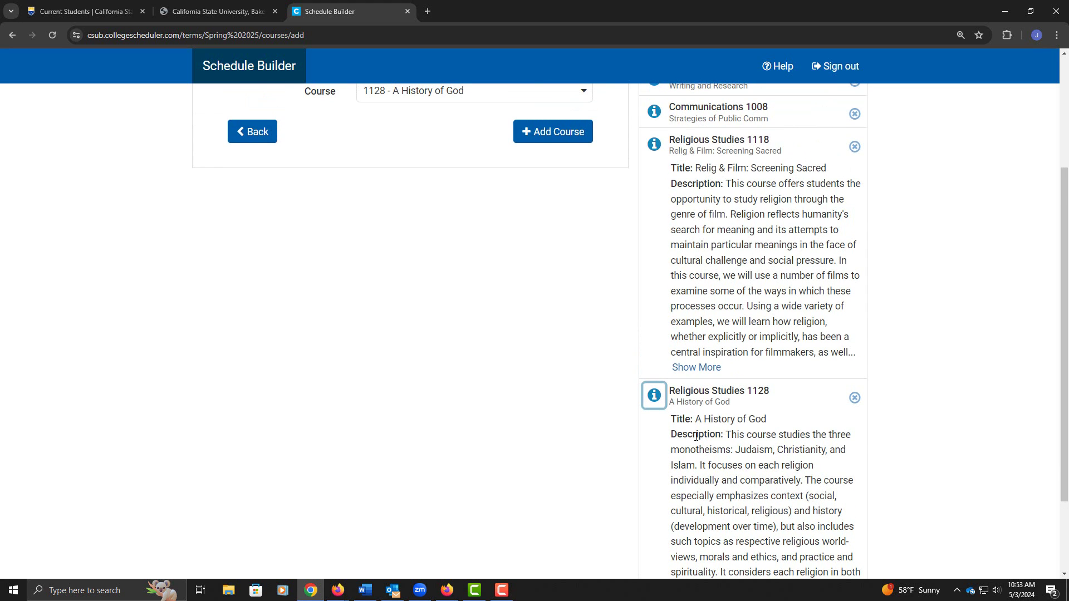
{"action": "left_click", "coordinate": [854, 398]}
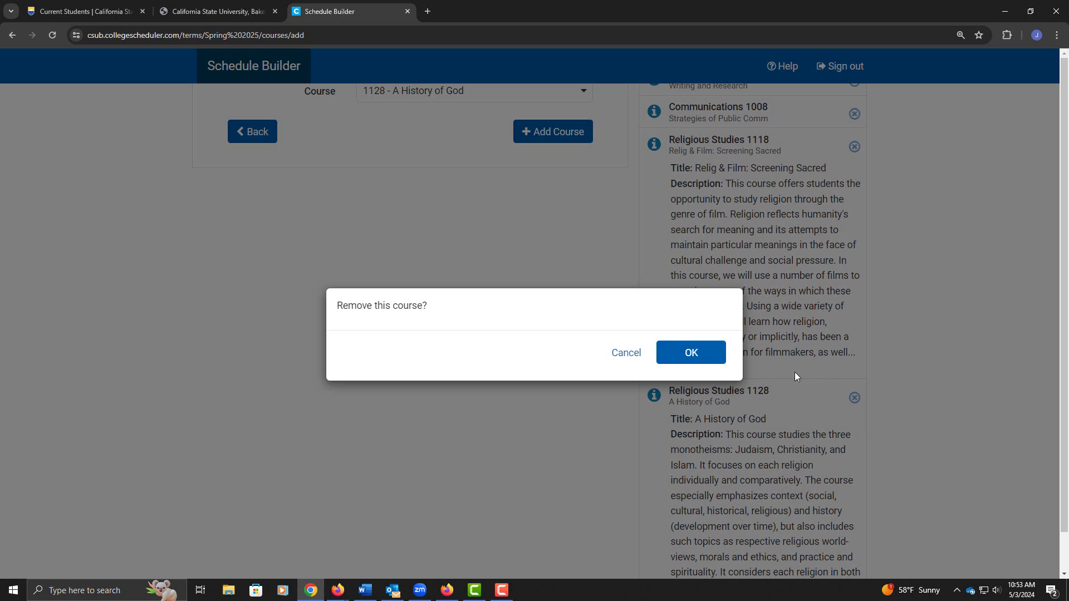
{"action": "left_click", "coordinate": [707, 359]}
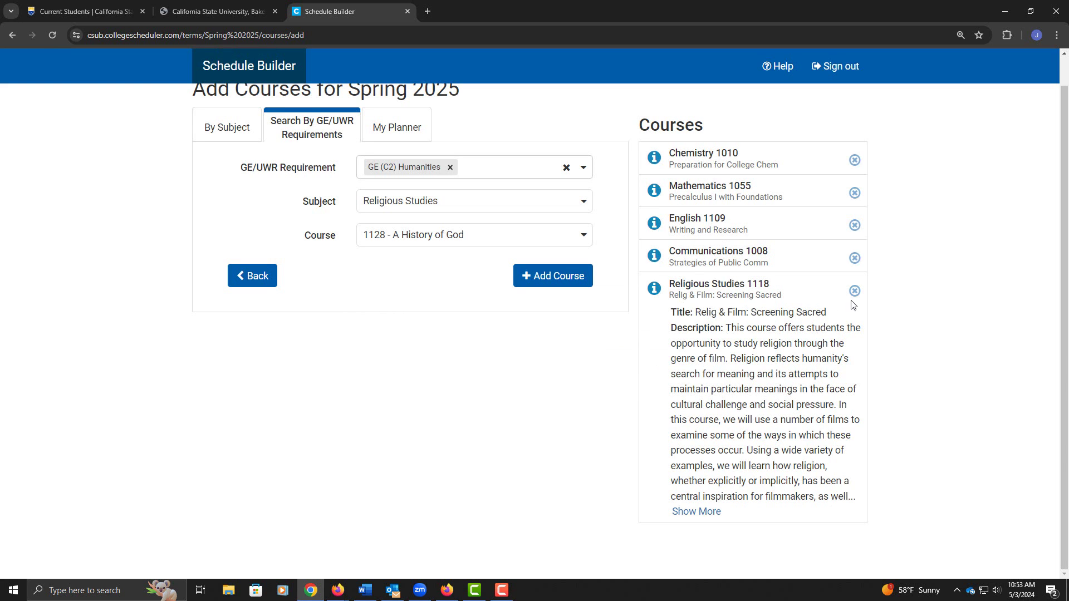
{"action": "left_click", "coordinate": [654, 289]}
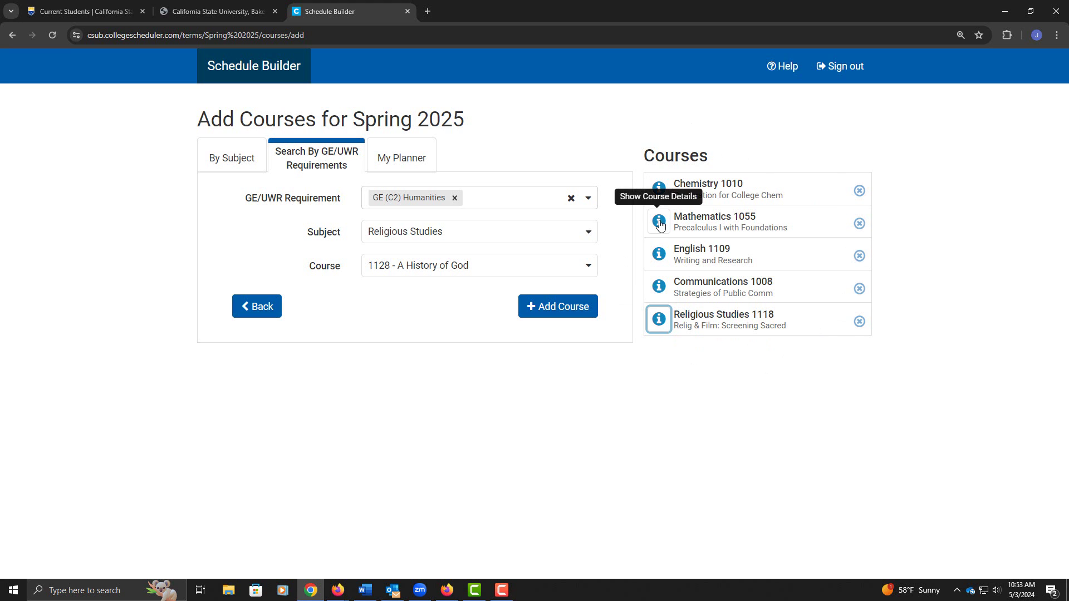
Generate schedules from the five courses and review the 1000+ results.
{"action": "left_click", "coordinate": [257, 317]}
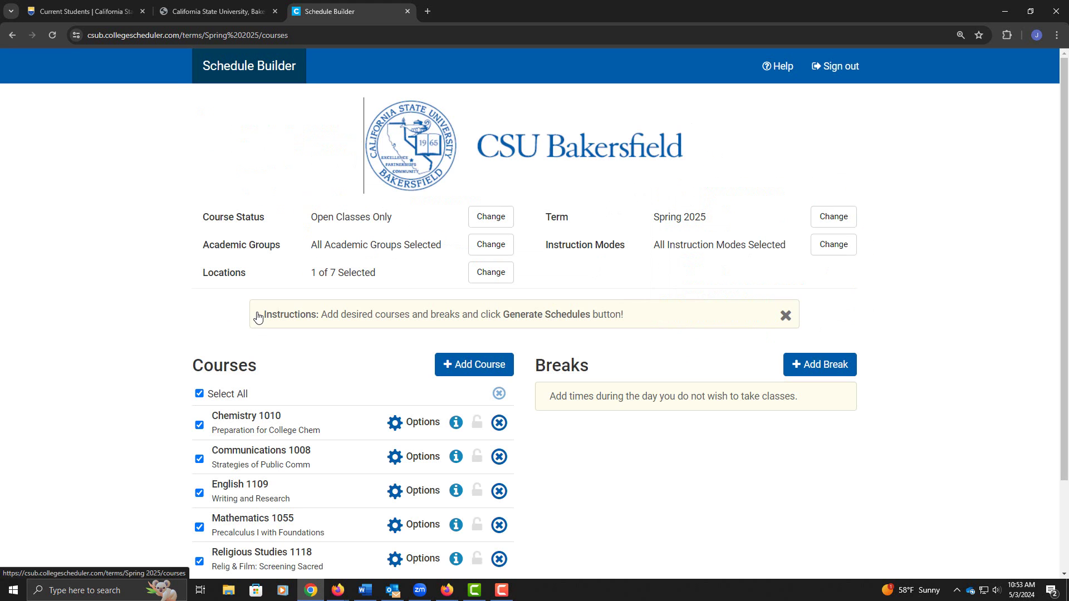
{"action": "scroll", "coordinate": [382, 328], "scroll_direction": "down", "scroll_amount": 2}
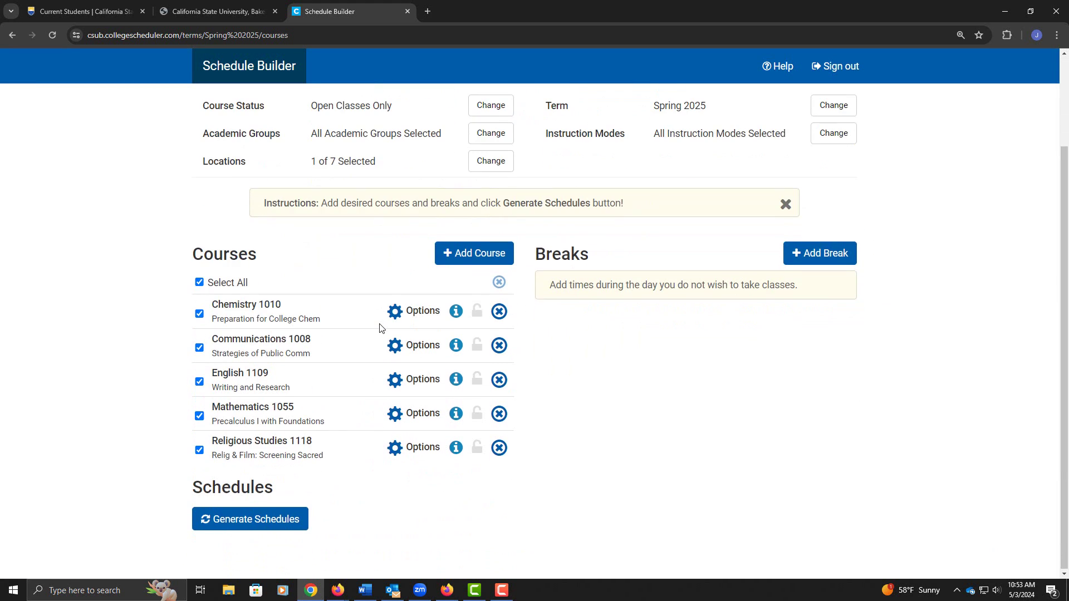
{"action": "left_click", "coordinate": [277, 526]}
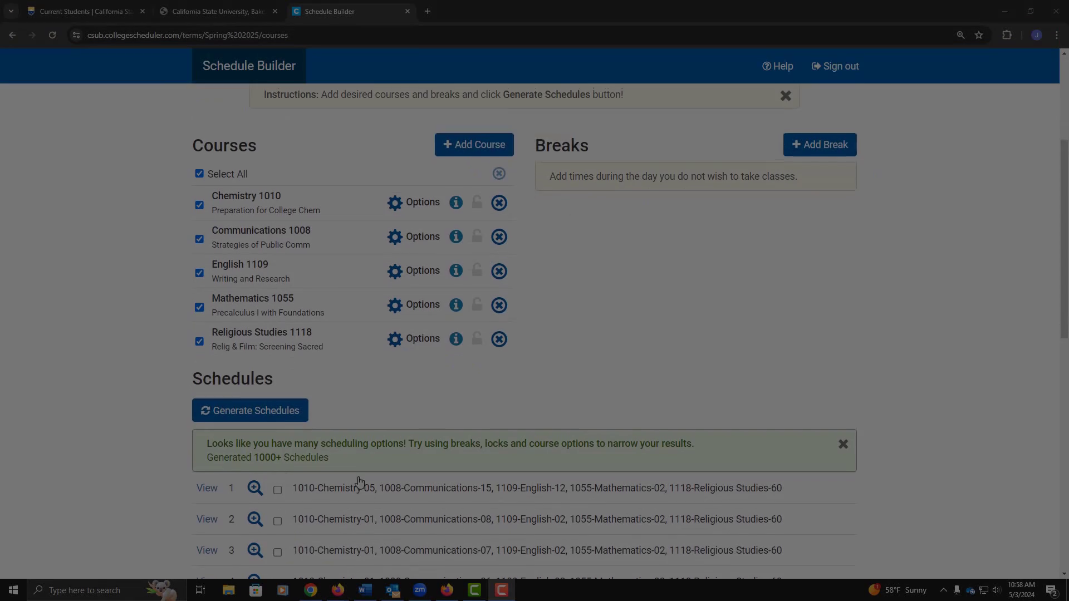
{"action": "scroll", "coordinate": [362, 479], "scroll_direction": "down", "scroll_amount": 3}
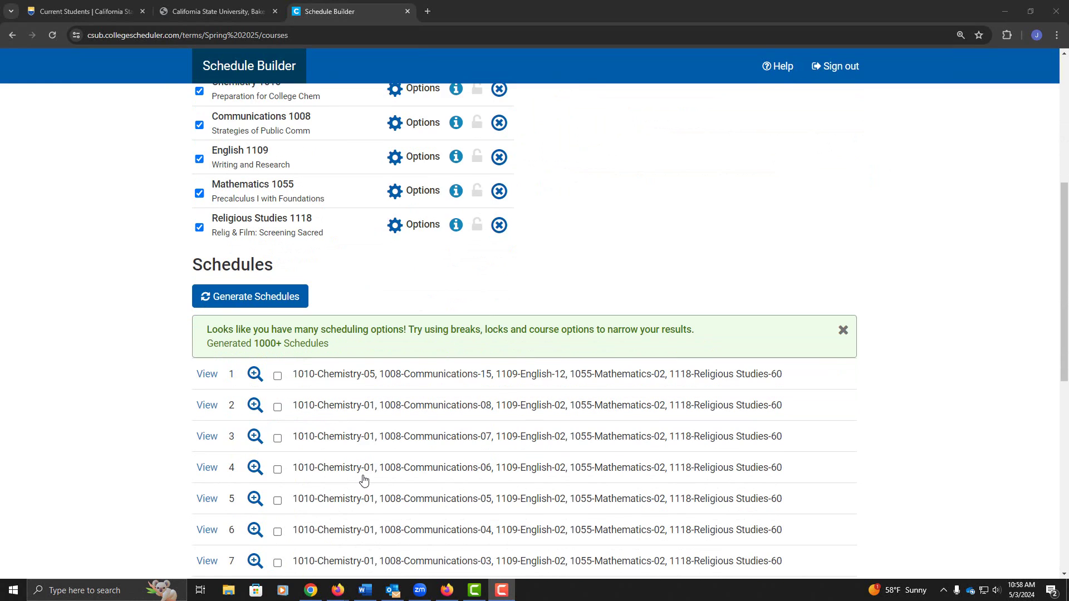
{"action": "mouse_move", "coordinate": [245, 308]}
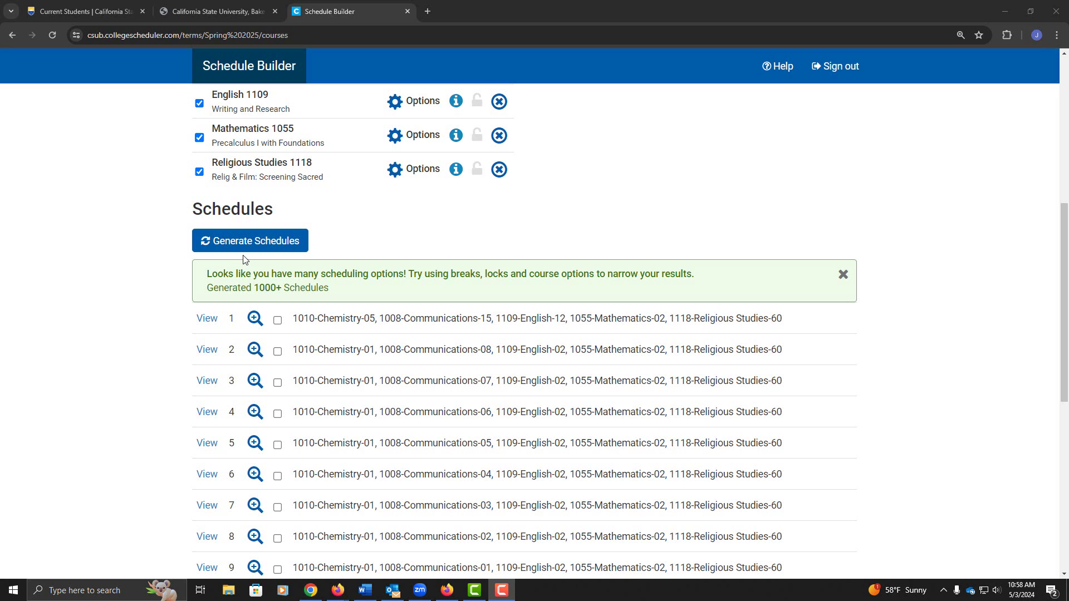
{"action": "scroll", "coordinate": [579, 317], "scroll_direction": "up", "scroll_amount": 5}
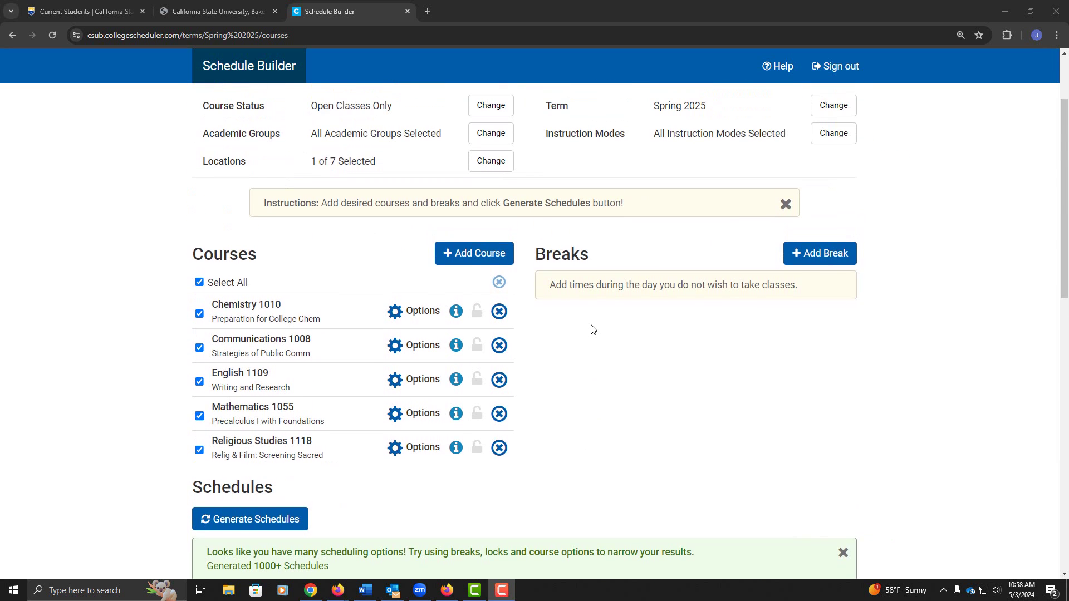
Add a Fridays break from 7:00am to 11:00pm, then switch it off.
{"action": "left_click", "coordinate": [828, 254]}
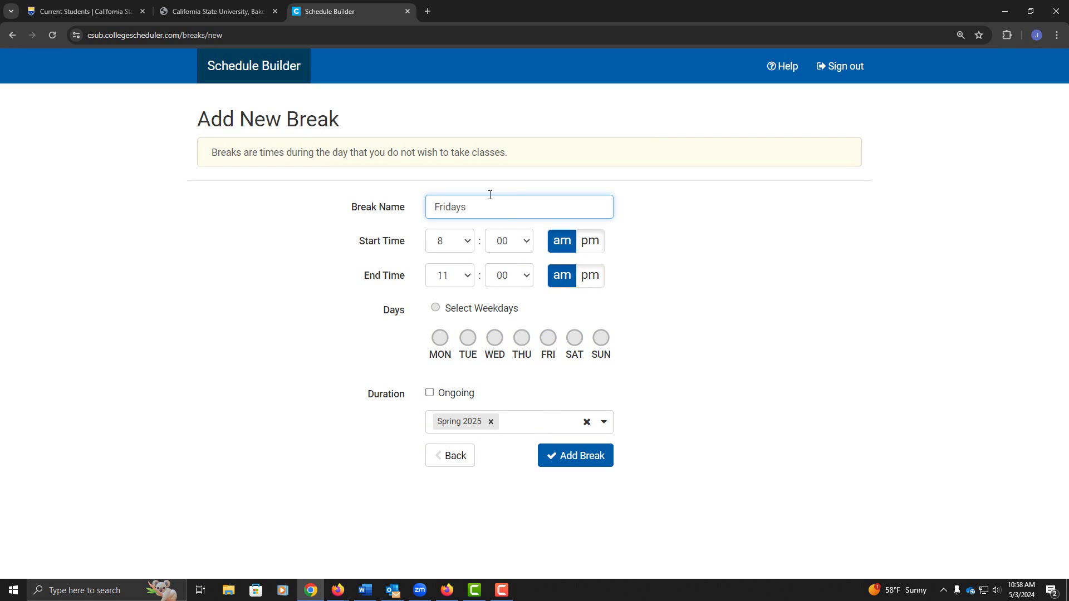
{"action": "left_click", "coordinate": [469, 247]}
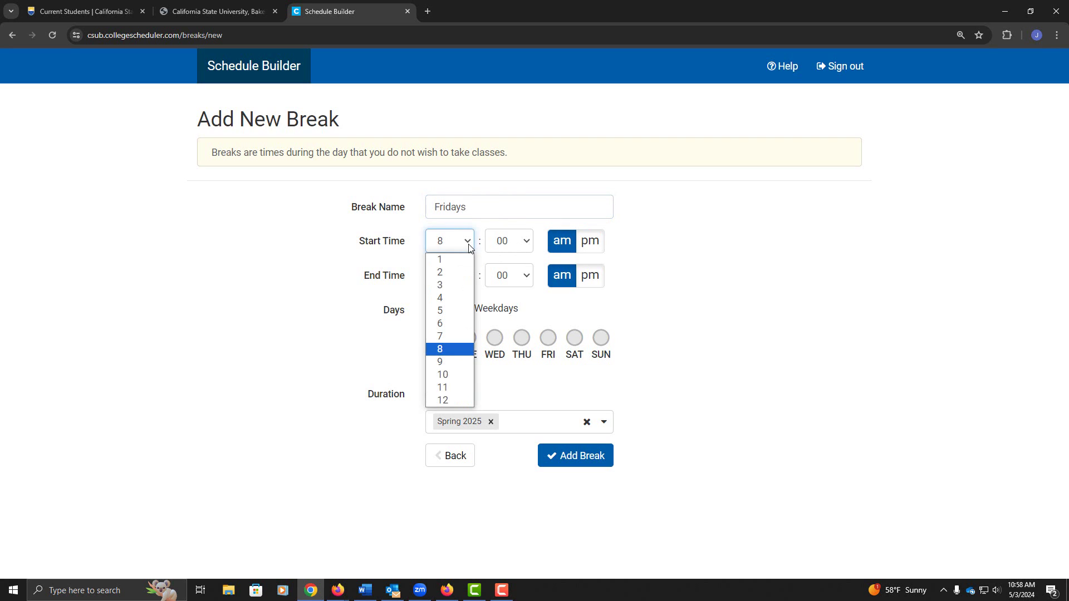
{"action": "left_click", "coordinate": [453, 336]}
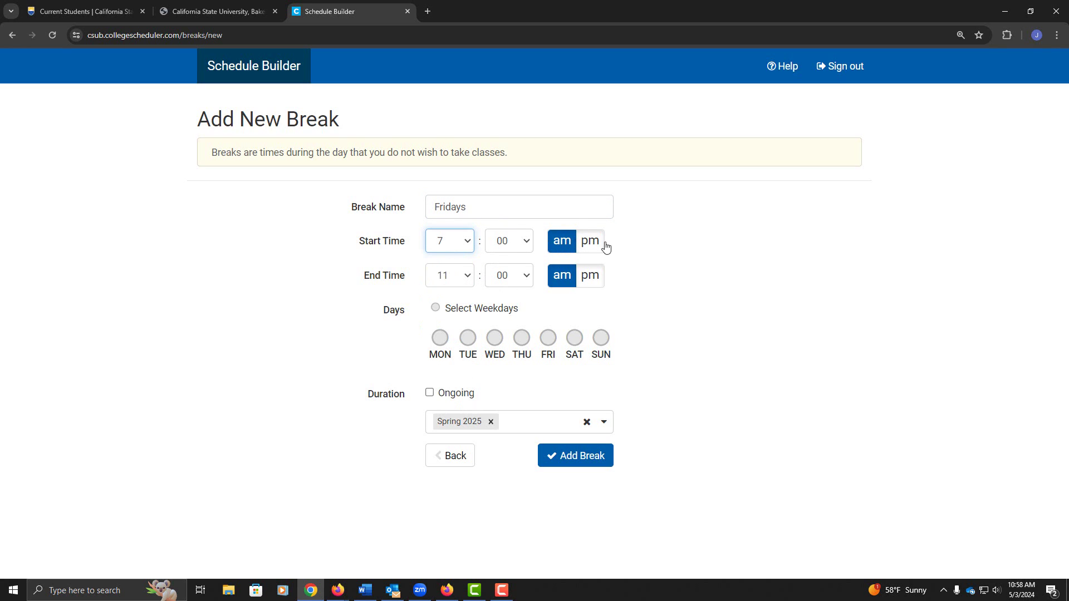
{"action": "left_click", "coordinate": [594, 276]}
{"action": "left_click", "coordinate": [548, 338]}
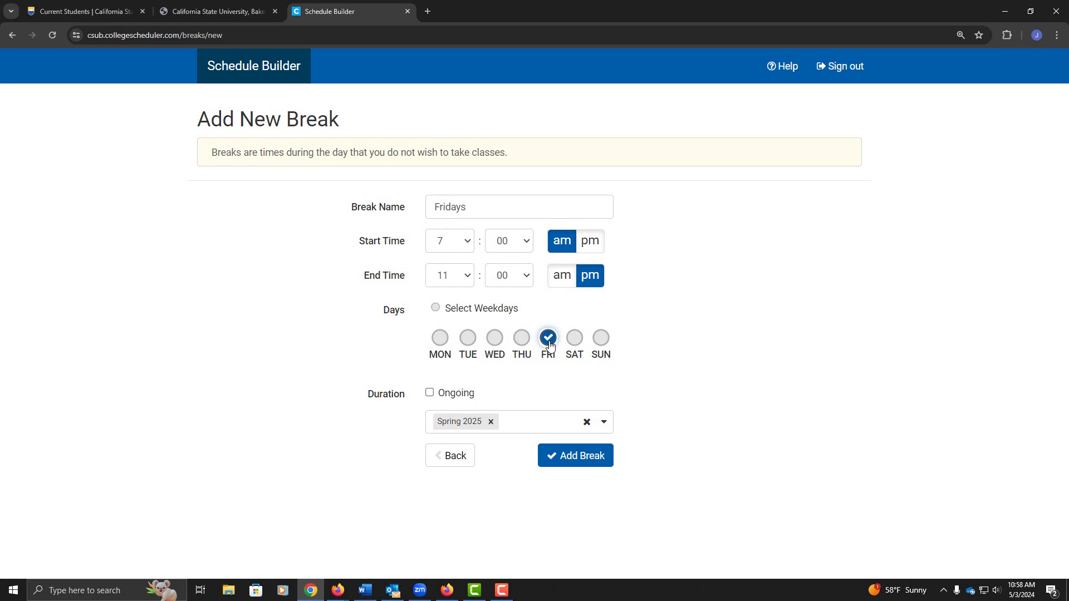
{"action": "left_click", "coordinate": [581, 457]}
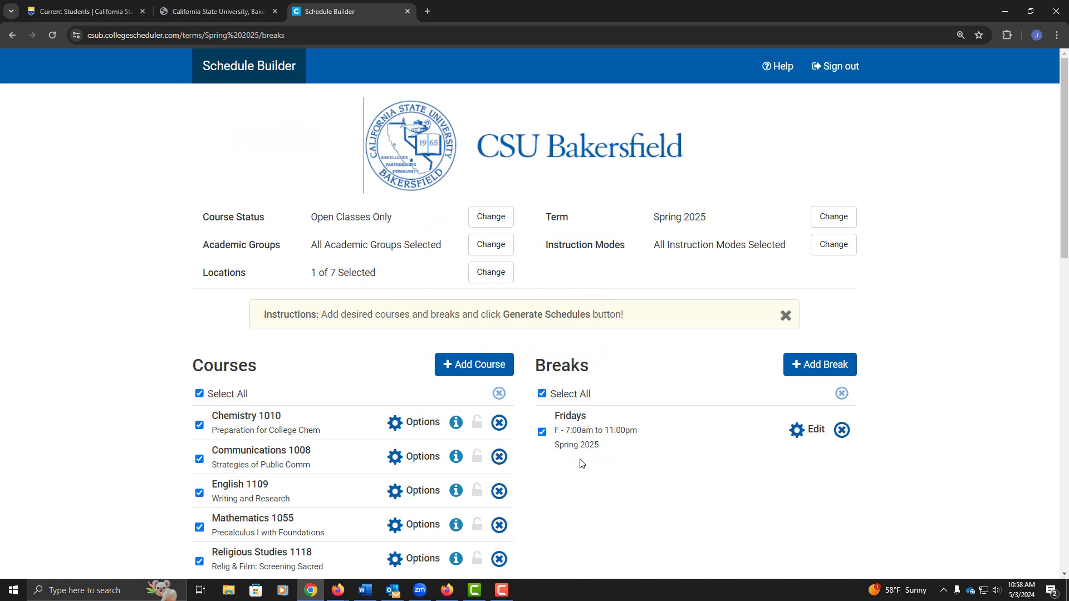
{"action": "scroll", "coordinate": [580, 456], "scroll_direction": "down", "scroll_amount": 4}
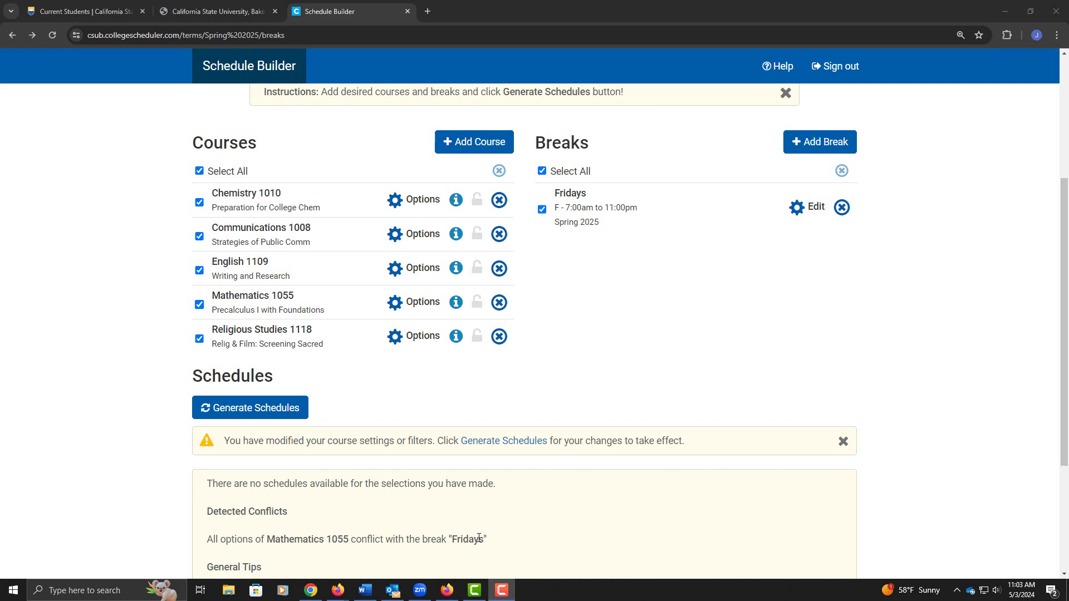
{"action": "left_click", "coordinate": [542, 210]}
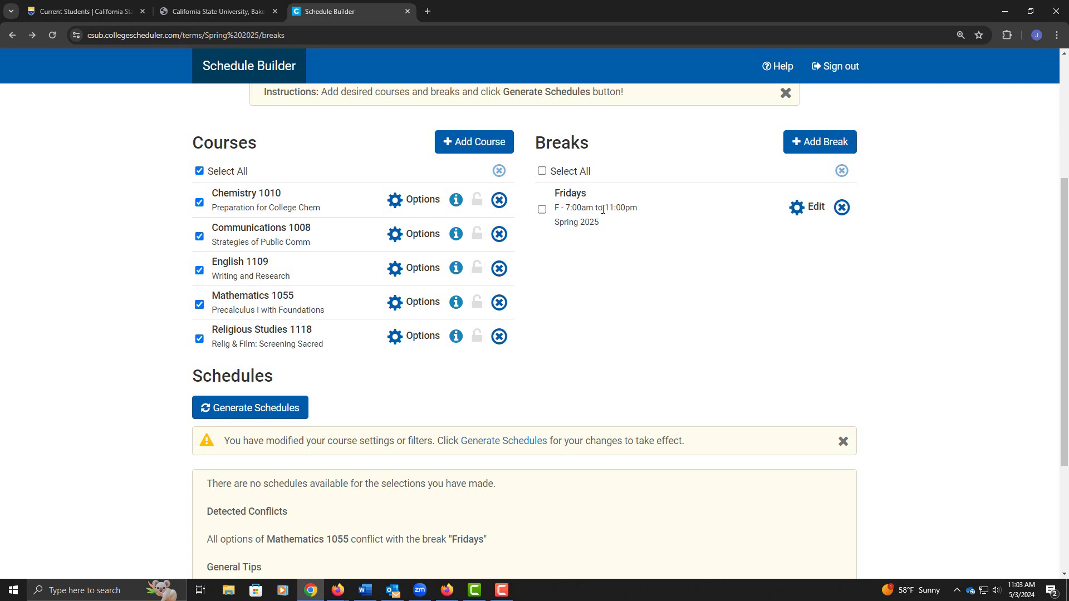
Add a Morning break covering 7:00–9:00am on all weekdays.
{"action": "left_click", "coordinate": [828, 148]}
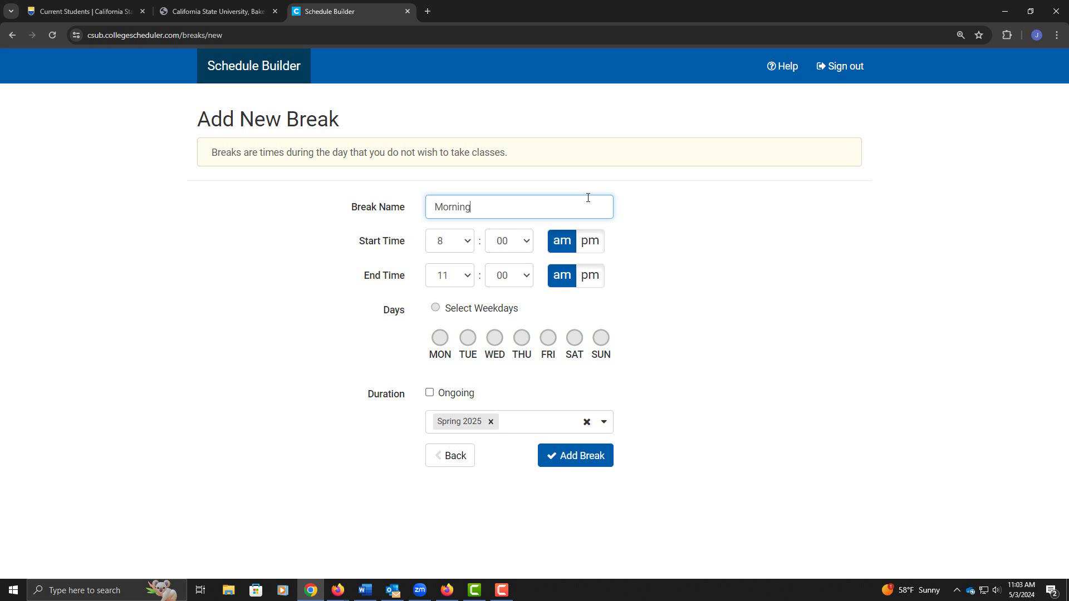
{"action": "left_click", "coordinate": [447, 240]}
{"action": "left_click", "coordinate": [447, 337]}
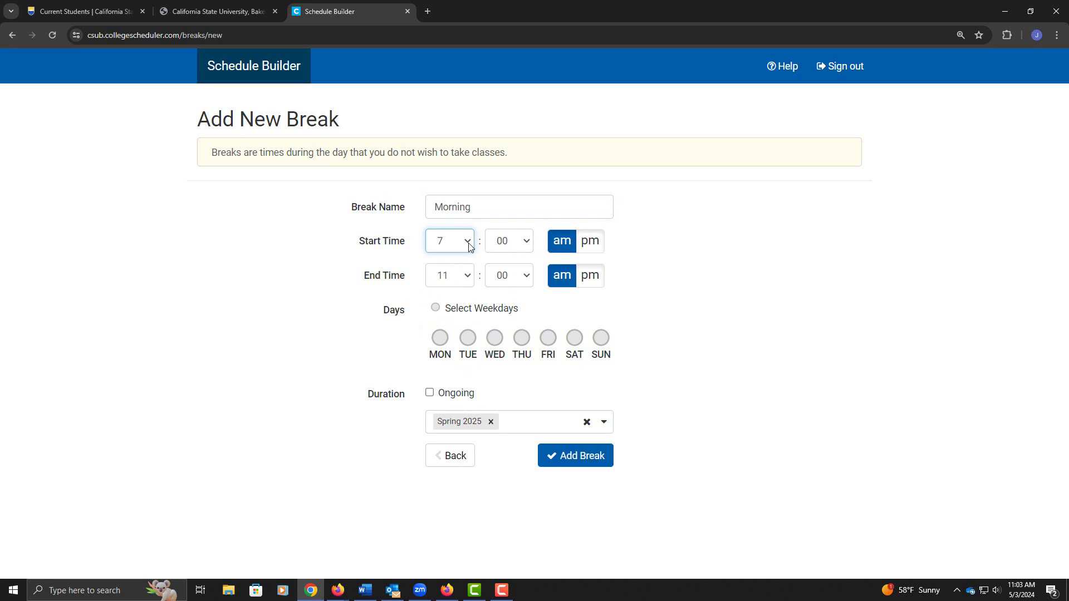
{"action": "left_click", "coordinate": [468, 285]}
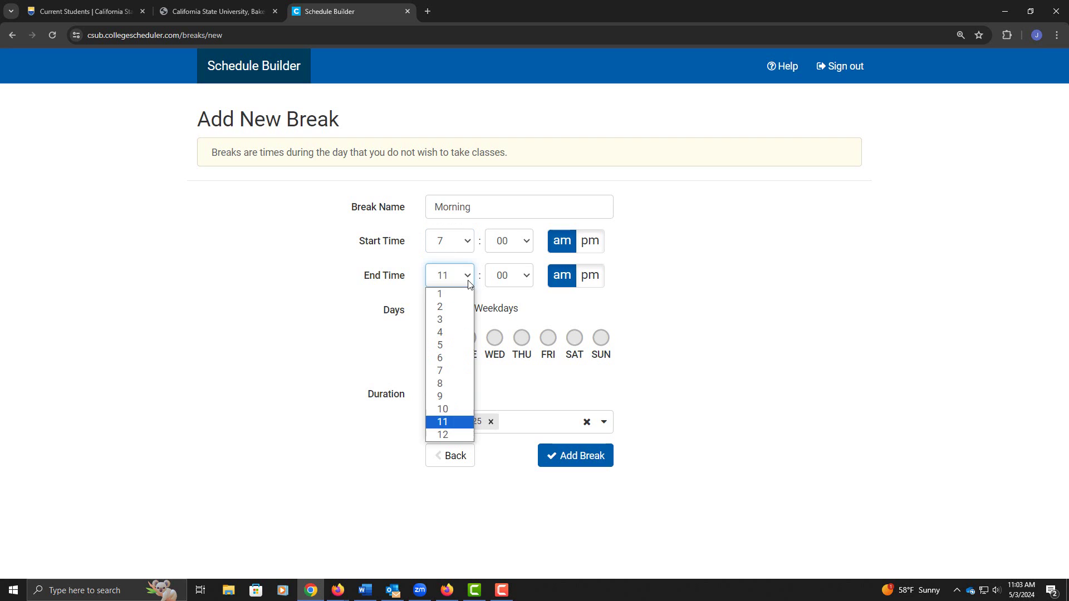
{"action": "left_click", "coordinate": [447, 398]}
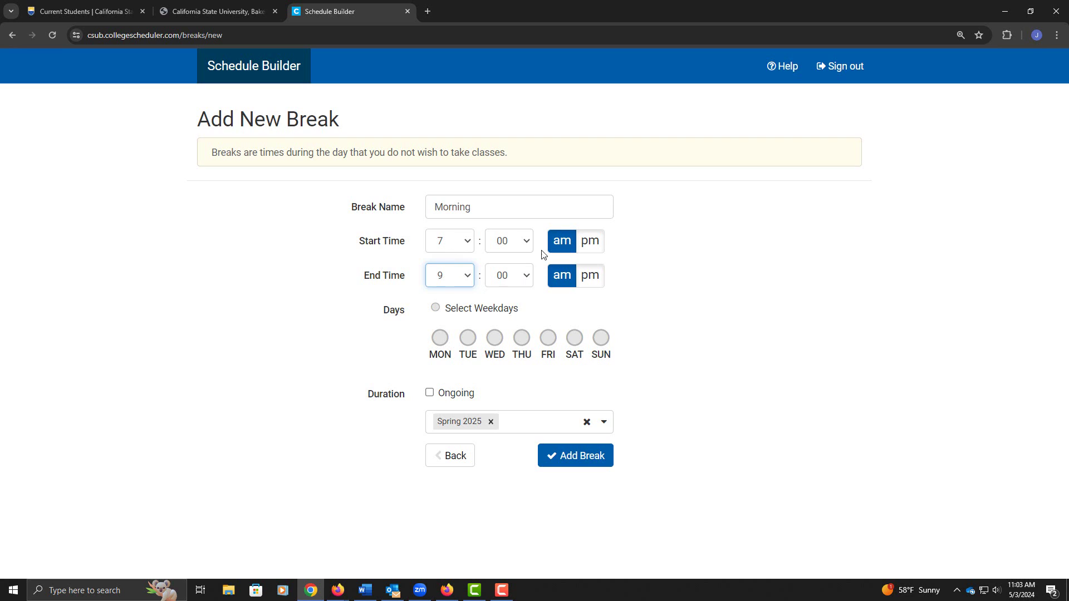
{"action": "left_click", "coordinate": [450, 307]}
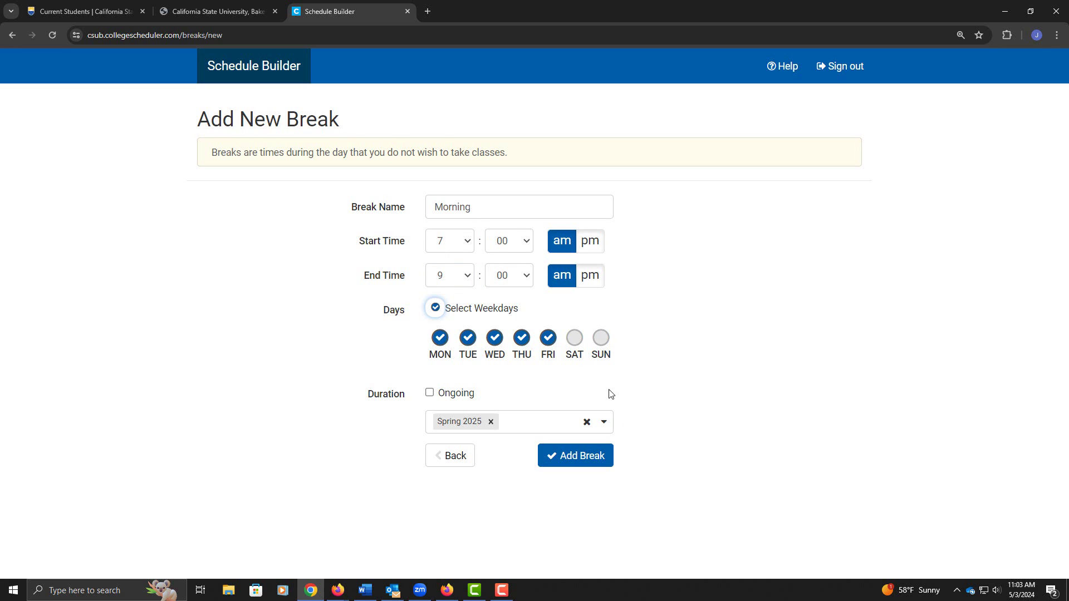
{"action": "left_click", "coordinate": [593, 468]}
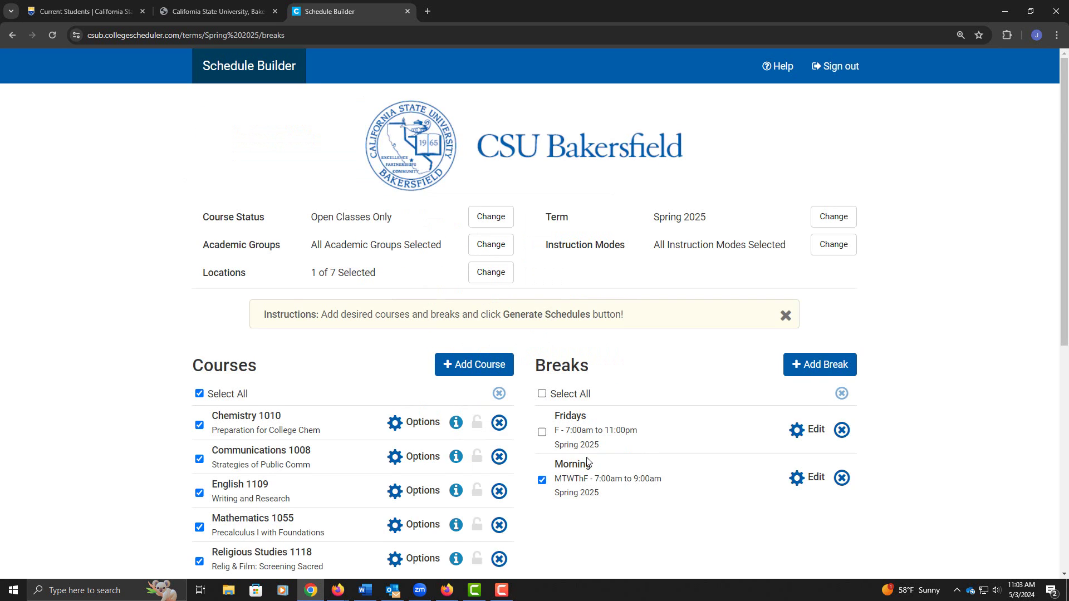
{"action": "scroll", "coordinate": [589, 462], "scroll_direction": "down", "scroll_amount": 1}
{"action": "scroll", "coordinate": [589, 463], "scroll_direction": "down", "scroll_amount": 3}
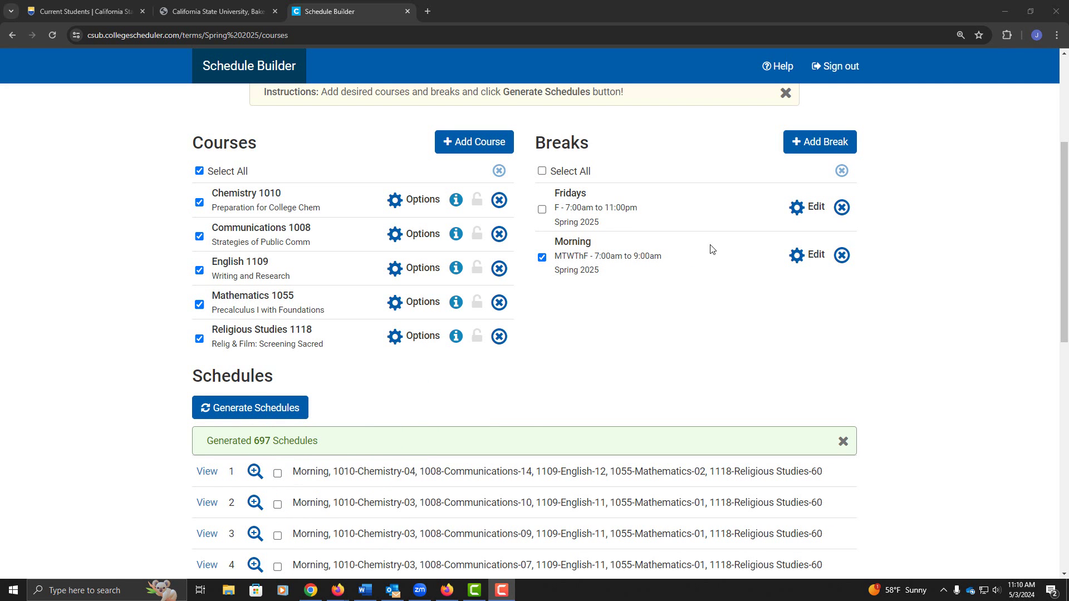
Add a weekday 'evenings' break from 4:00pm to 11:00pm and regenerate, leaving 181 schedules.
{"action": "left_click", "coordinate": [811, 148]}
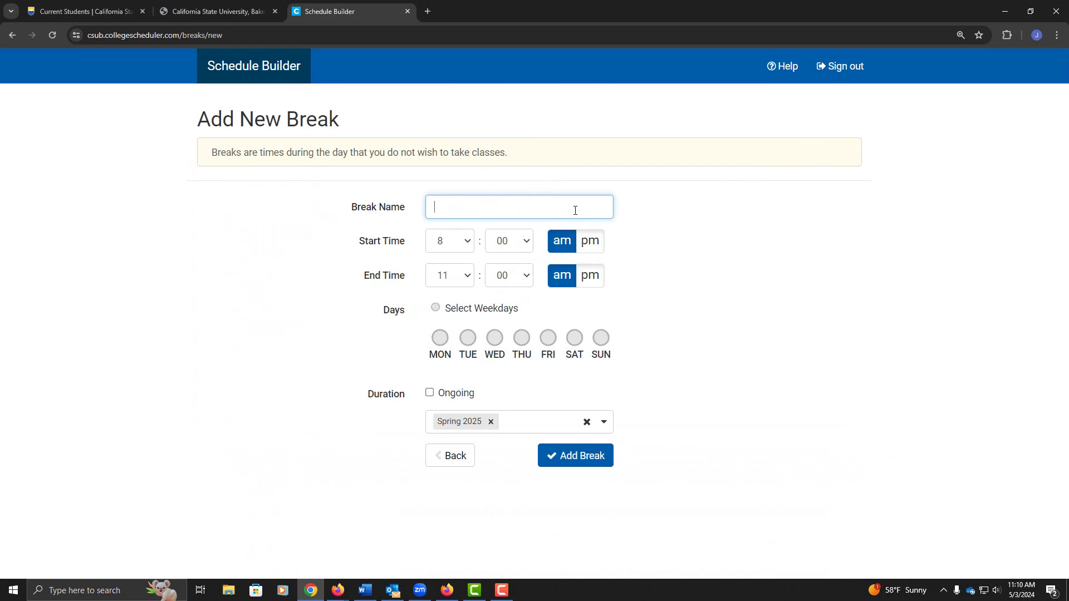
{"action": "type", "text": "evenings"}
{"action": "left_click", "coordinate": [465, 243]}
{"action": "left_click", "coordinate": [465, 300]}
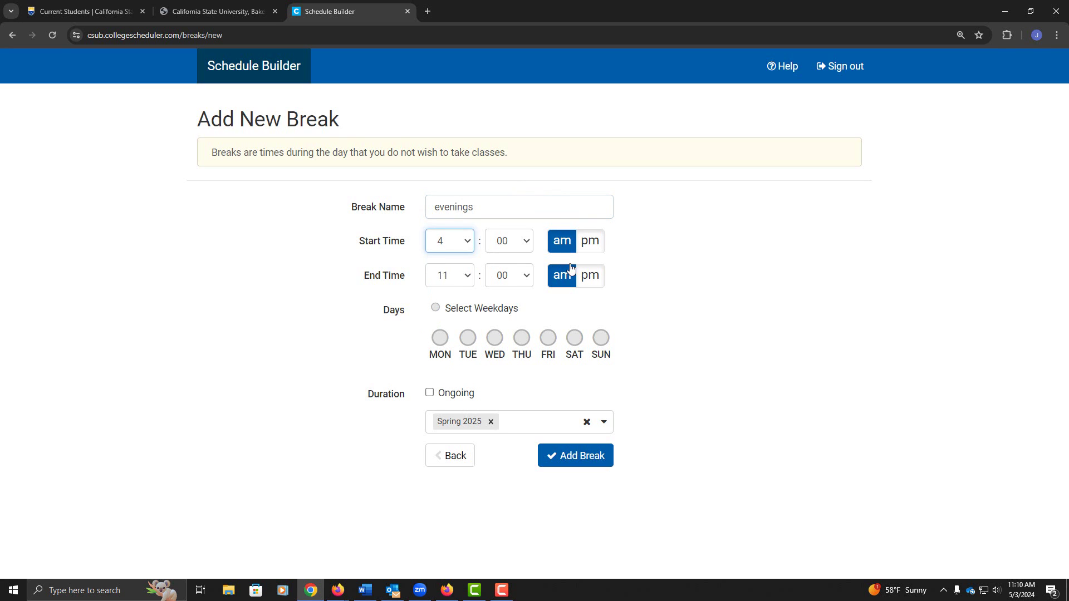
{"action": "left_click", "coordinate": [590, 242]}
{"action": "left_click", "coordinate": [595, 283]}
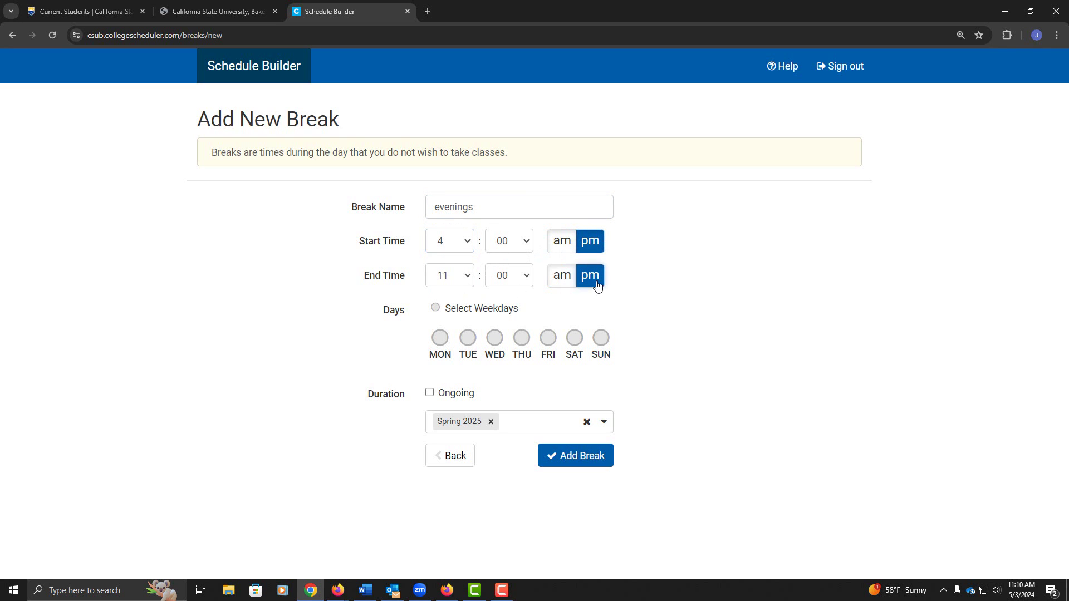
{"action": "left_click", "coordinate": [489, 310]}
{"action": "left_click", "coordinate": [557, 467]}
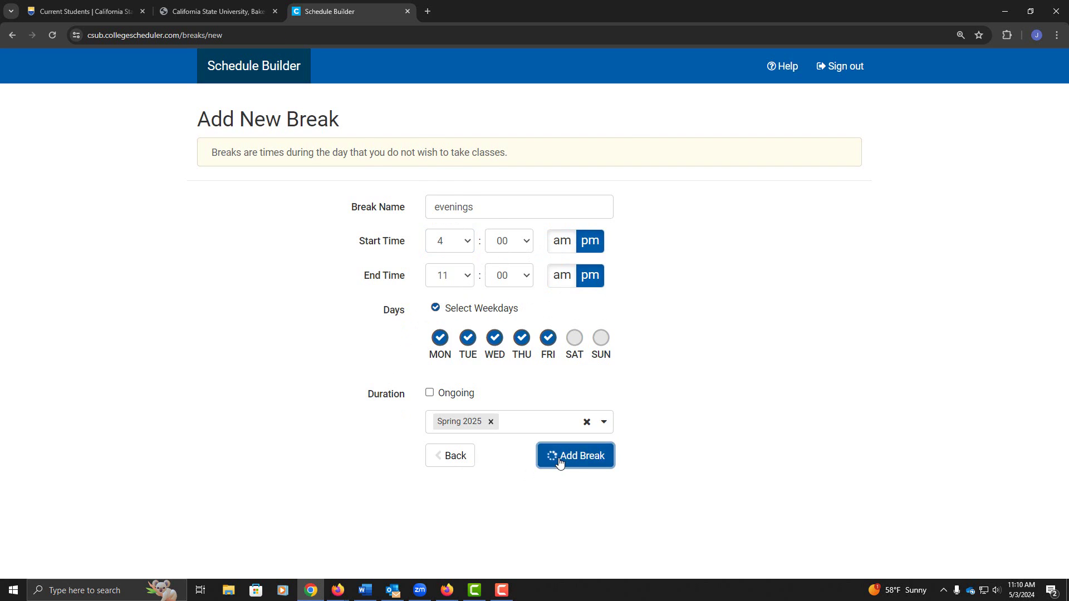
{"action": "scroll", "coordinate": [712, 424], "scroll_direction": "down", "scroll_amount": 1}
{"action": "scroll", "coordinate": [712, 423], "scroll_direction": "down", "scroll_amount": 3}
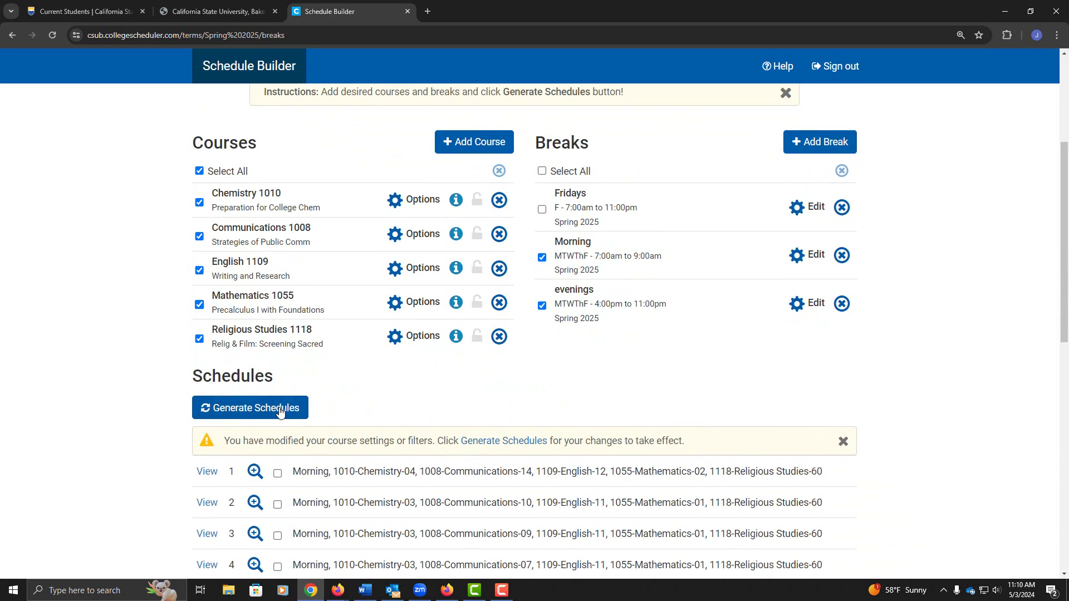
{"action": "left_click", "coordinate": [280, 412]}
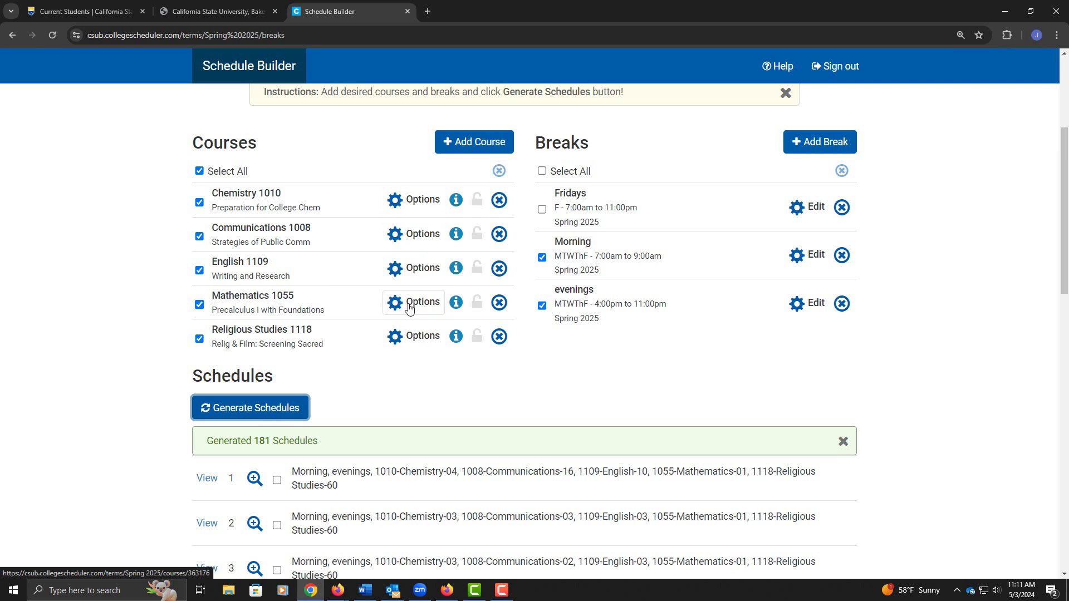
{"action": "left_click", "coordinate": [414, 206]}
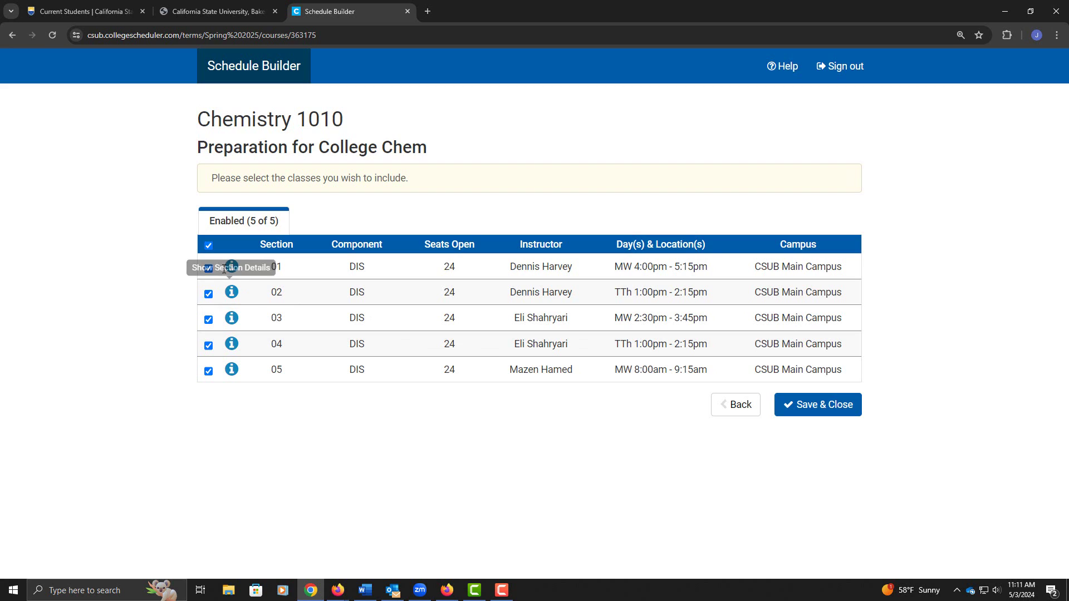
{"action": "left_click", "coordinate": [208, 269]}
{"action": "left_click", "coordinate": [209, 295]}
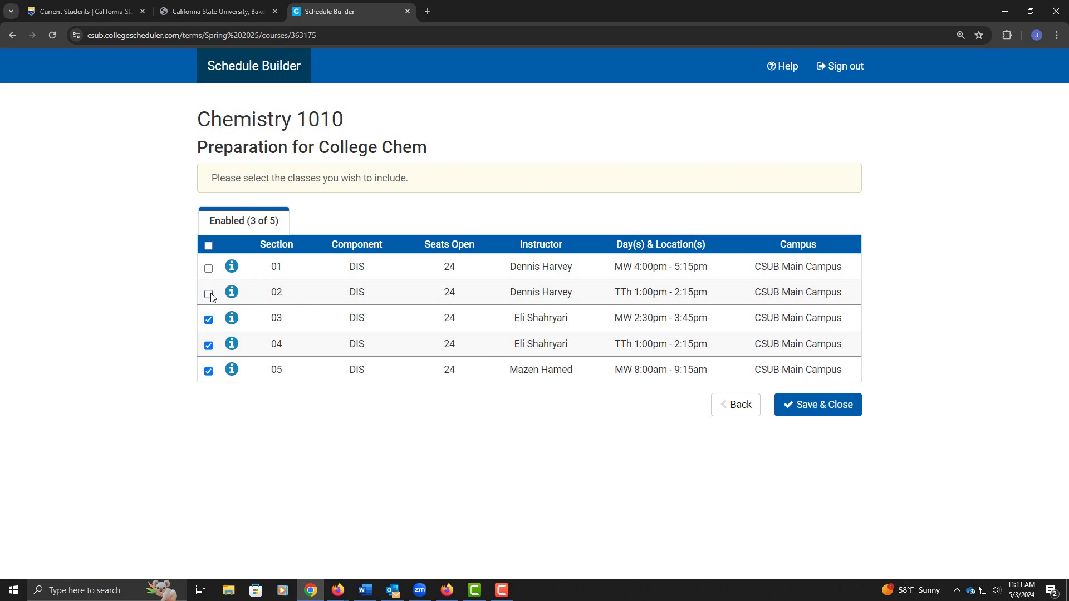
{"action": "left_click", "coordinate": [208, 269]}
{"action": "left_click", "coordinate": [210, 294]}
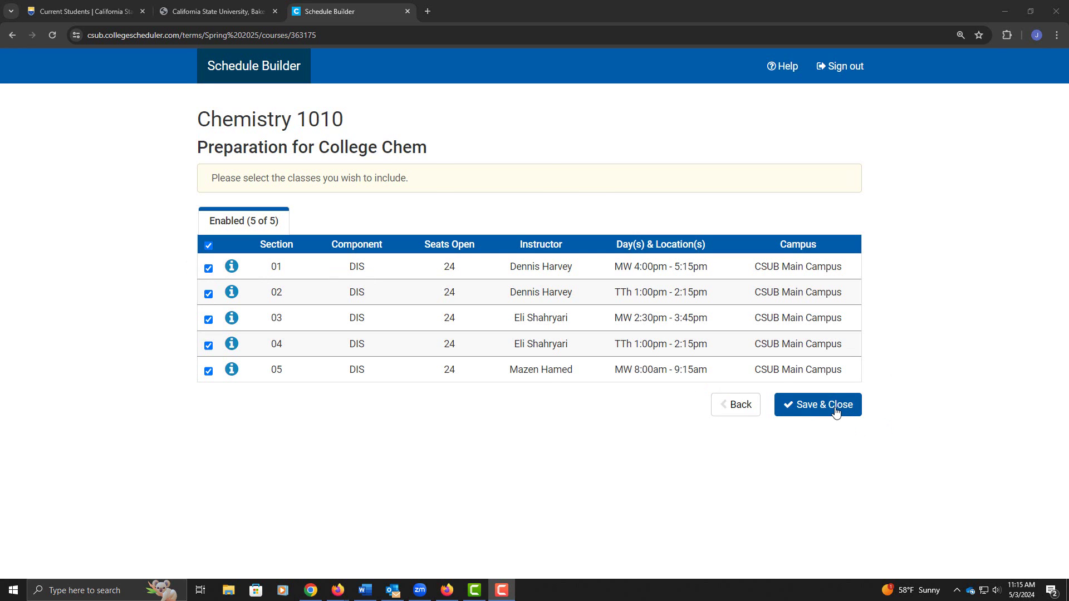
{"action": "left_click", "coordinate": [835, 410]}
{"action": "scroll", "coordinate": [514, 411], "scroll_direction": "down", "scroll_amount": 4}
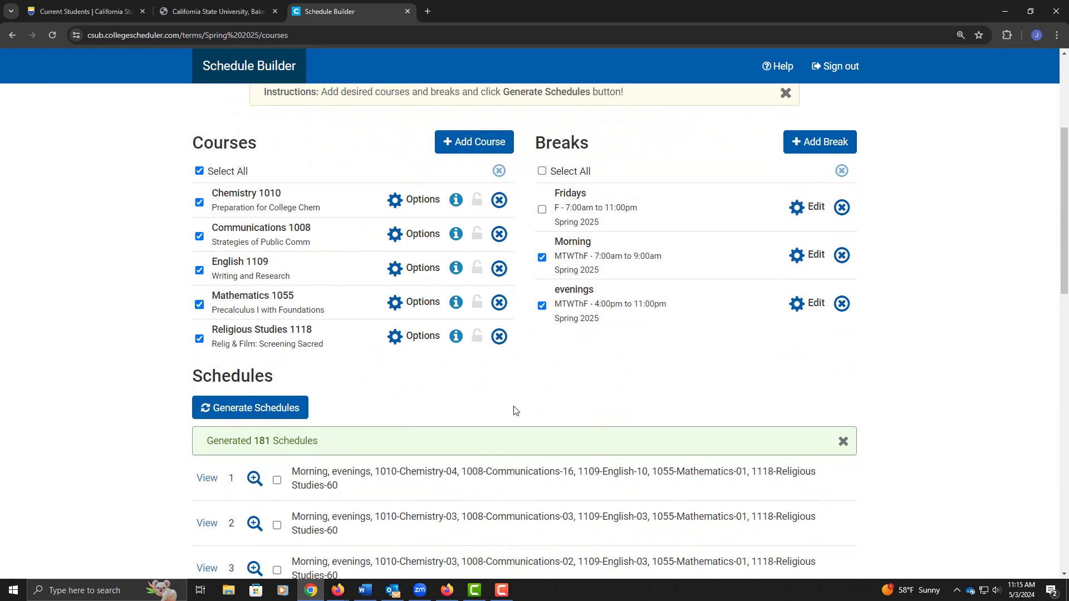
{"action": "scroll", "coordinate": [514, 411], "scroll_direction": "down", "scroll_amount": 3}
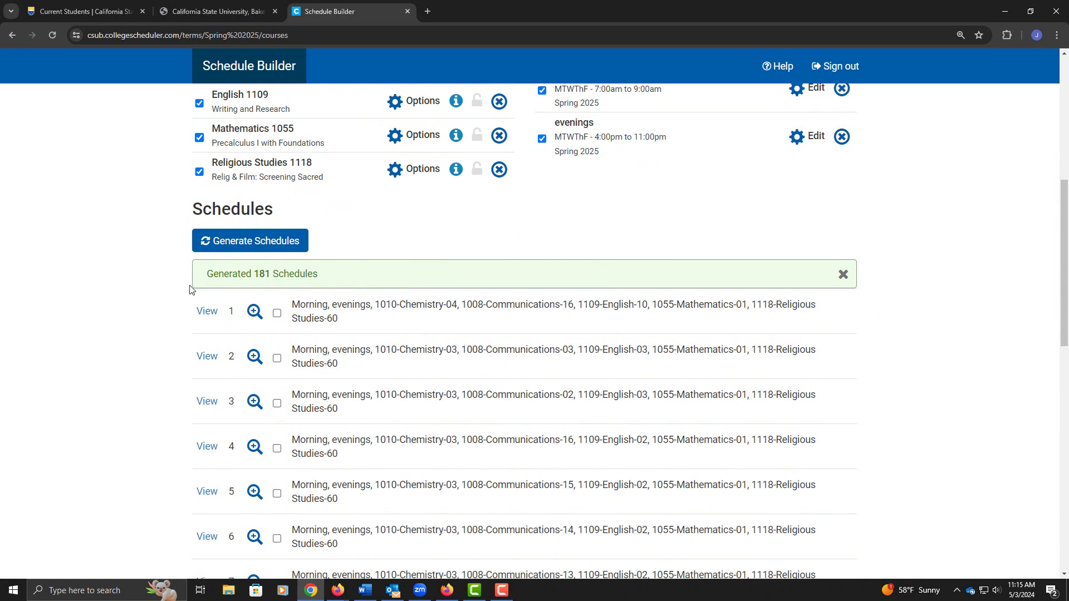
{"action": "mouse_move", "coordinate": [250, 325]}
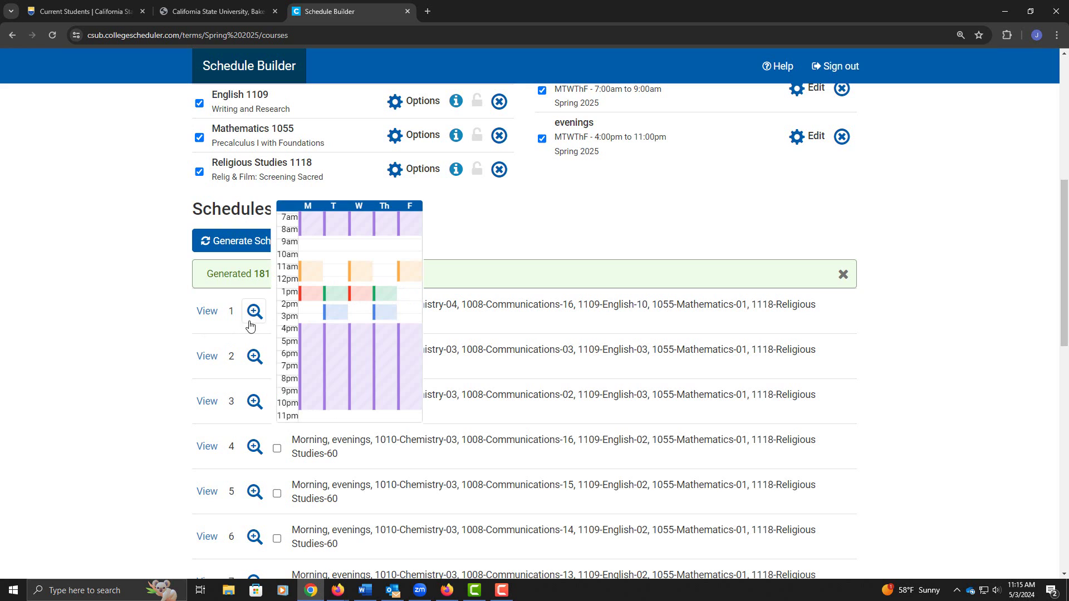
{"action": "mouse_move", "coordinate": [253, 357]}
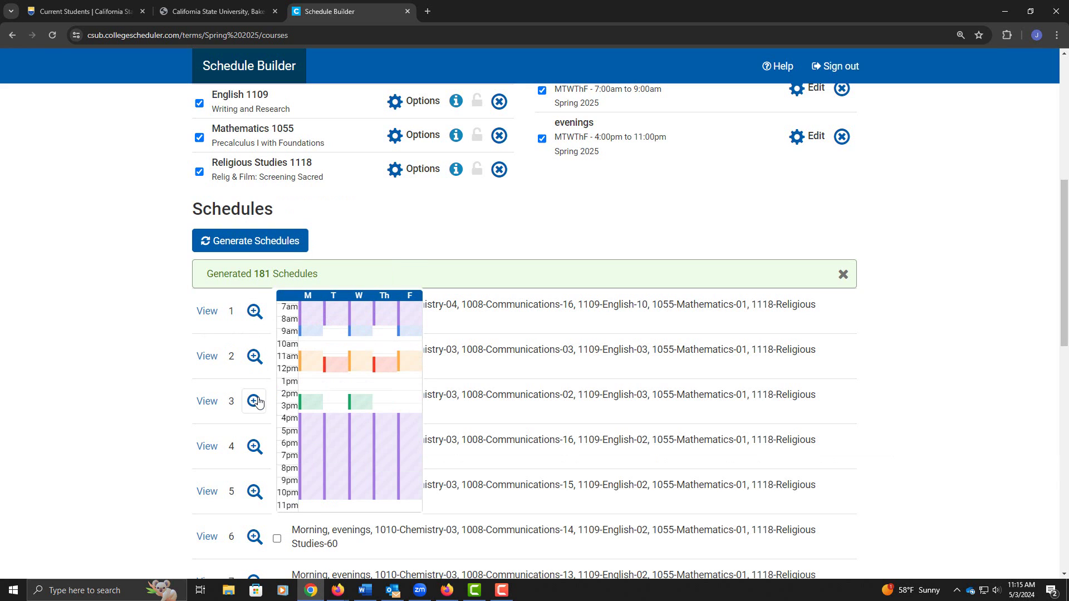
{"action": "mouse_move", "coordinate": [256, 451]}
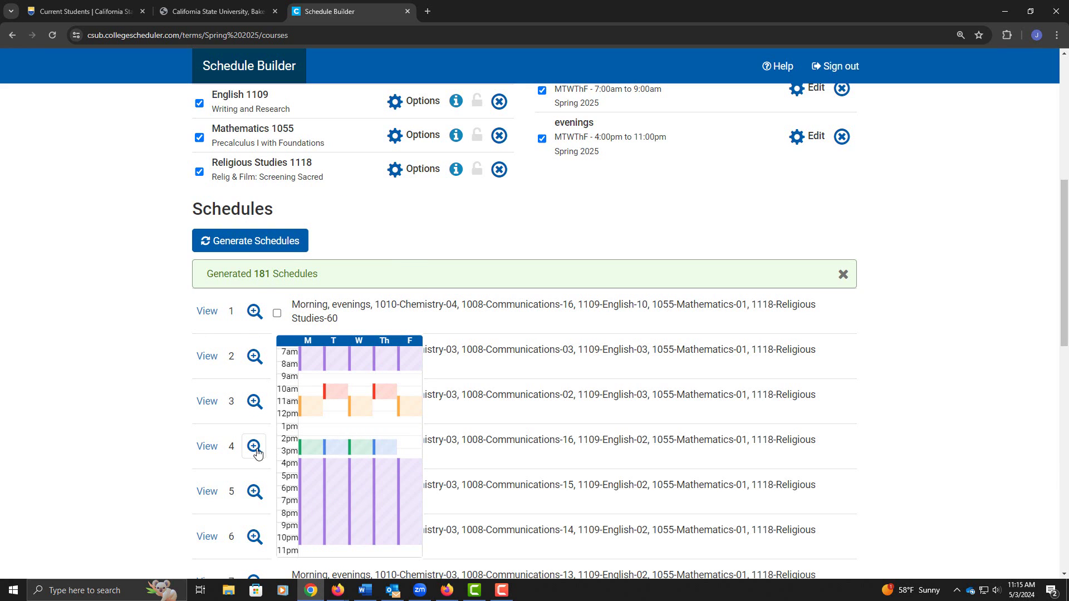
{"action": "mouse_move", "coordinate": [256, 492]}
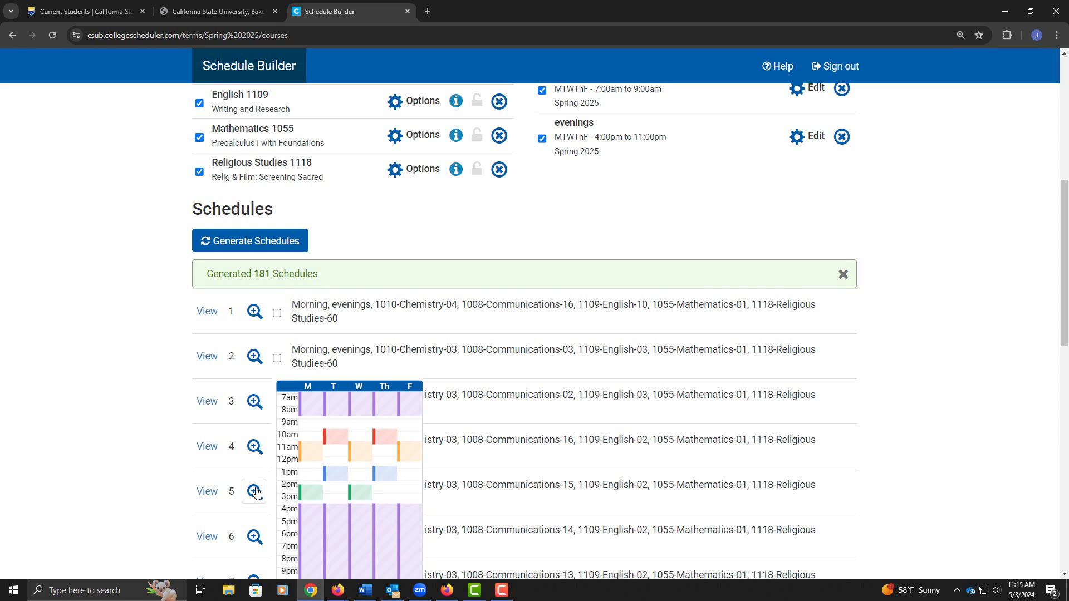
{"action": "mouse_move", "coordinate": [254, 537]}
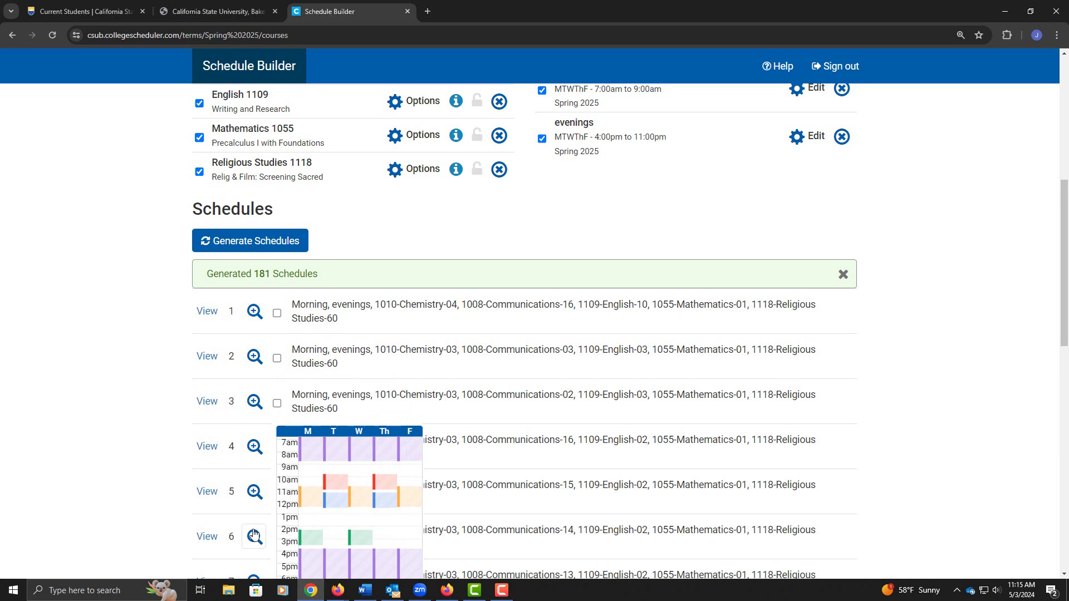
{"action": "scroll", "coordinate": [254, 537], "scroll_direction": "down", "scroll_amount": 1}
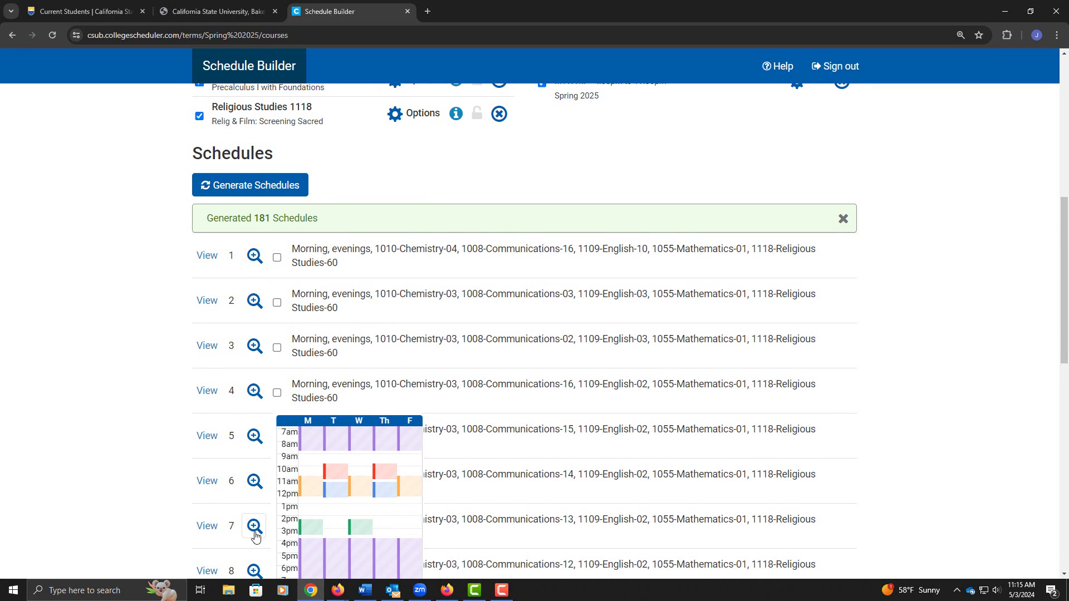
{"action": "scroll", "coordinate": [255, 536], "scroll_direction": "down", "scroll_amount": 1}
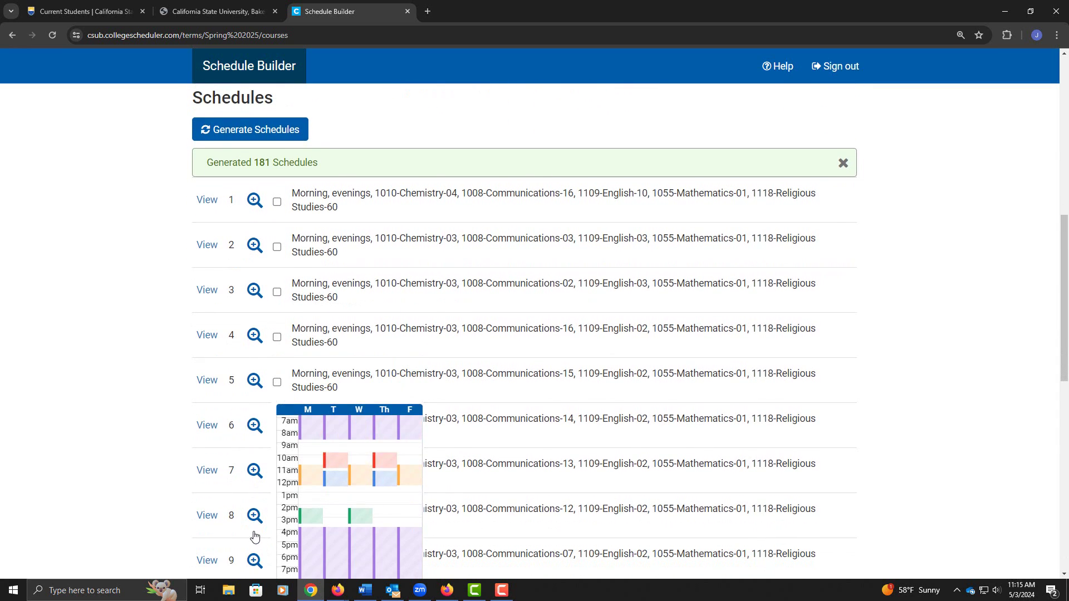
Mark schedules 1, 2, 3 and 4 for comparison.
{"action": "left_click", "coordinate": [278, 203]}
{"action": "left_click", "coordinate": [278, 286]}
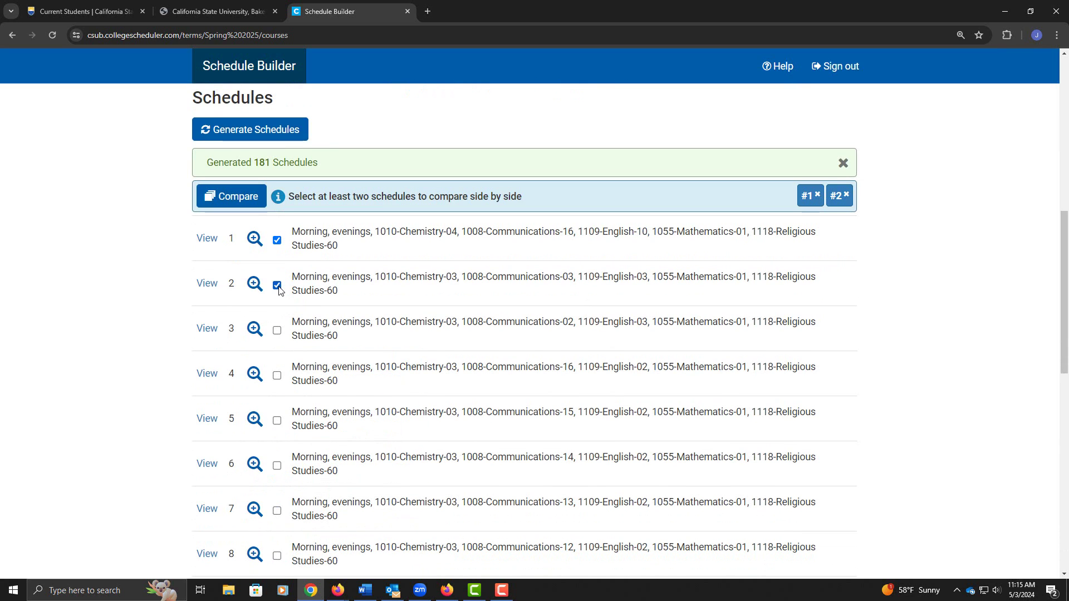
{"action": "left_click", "coordinate": [278, 331]}
{"action": "left_click", "coordinate": [278, 377]}
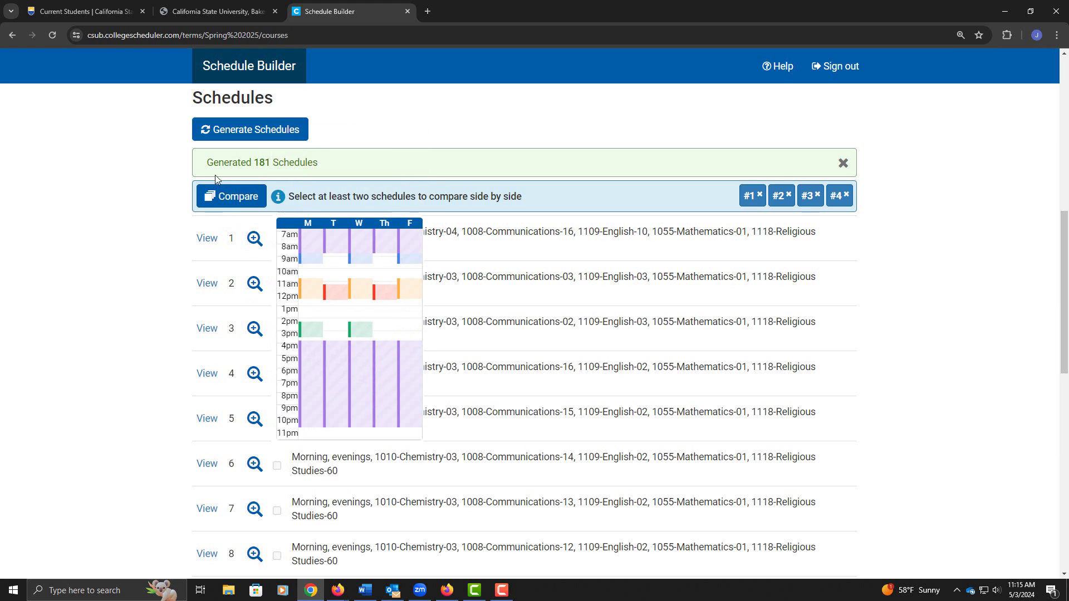
Review the four marked schedules' weekly calendars side by side.
{"action": "left_click", "coordinate": [220, 194]}
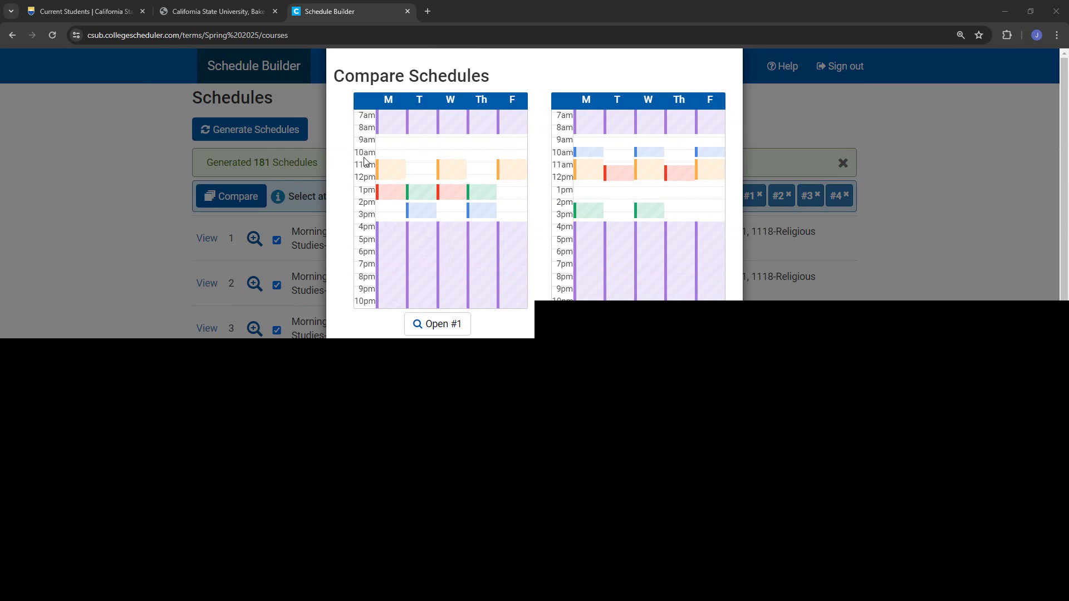
{"action": "mouse_move", "coordinate": [379, 171]}
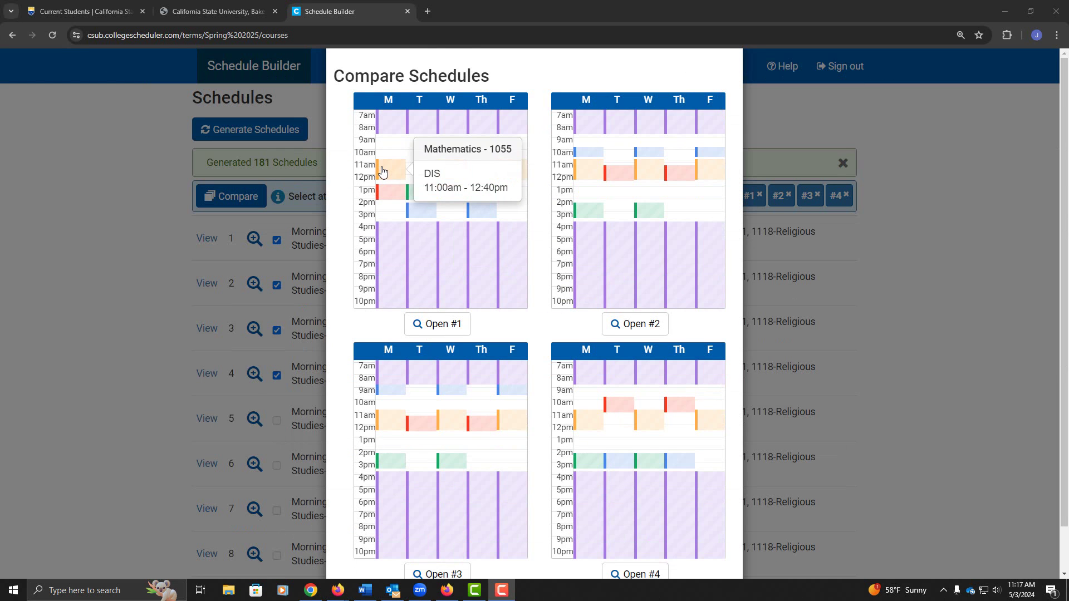
{"action": "mouse_move", "coordinate": [388, 195]}
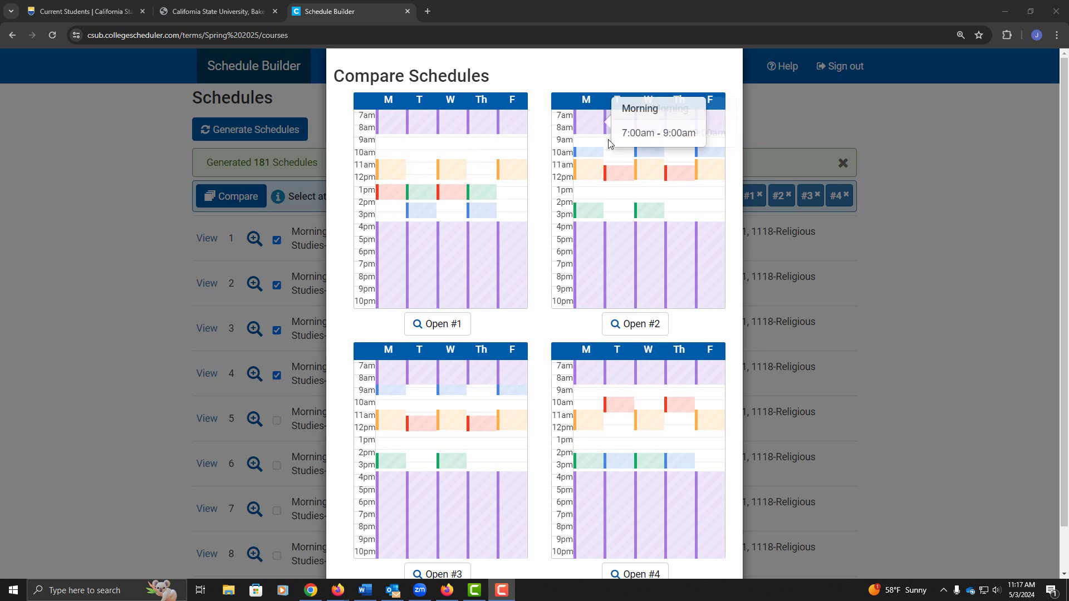
{"action": "mouse_move", "coordinate": [619, 181]}
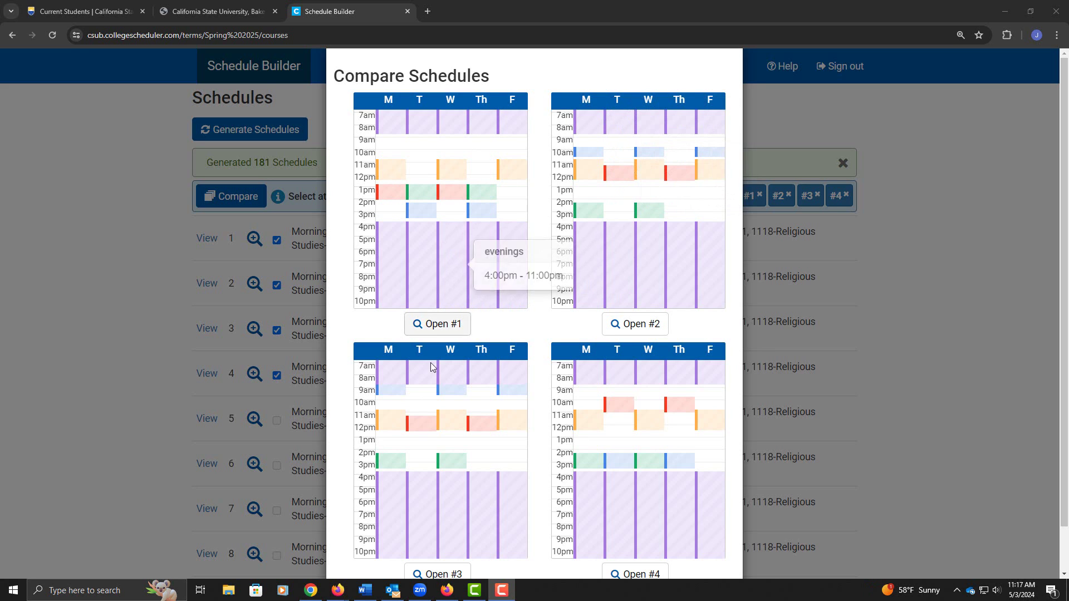
{"action": "mouse_move", "coordinate": [423, 429]}
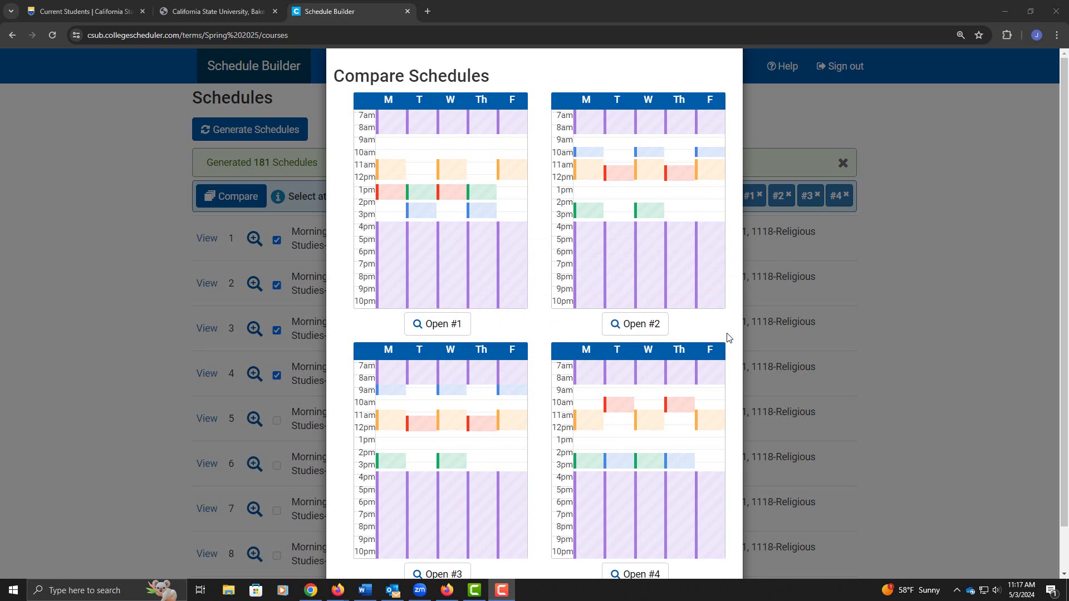
{"action": "scroll", "coordinate": [730, 337], "scroll_direction": "down", "scroll_amount": 2}
Unmark schedules 1–4 from the comparison.
{"action": "left_click", "coordinate": [561, 558]}
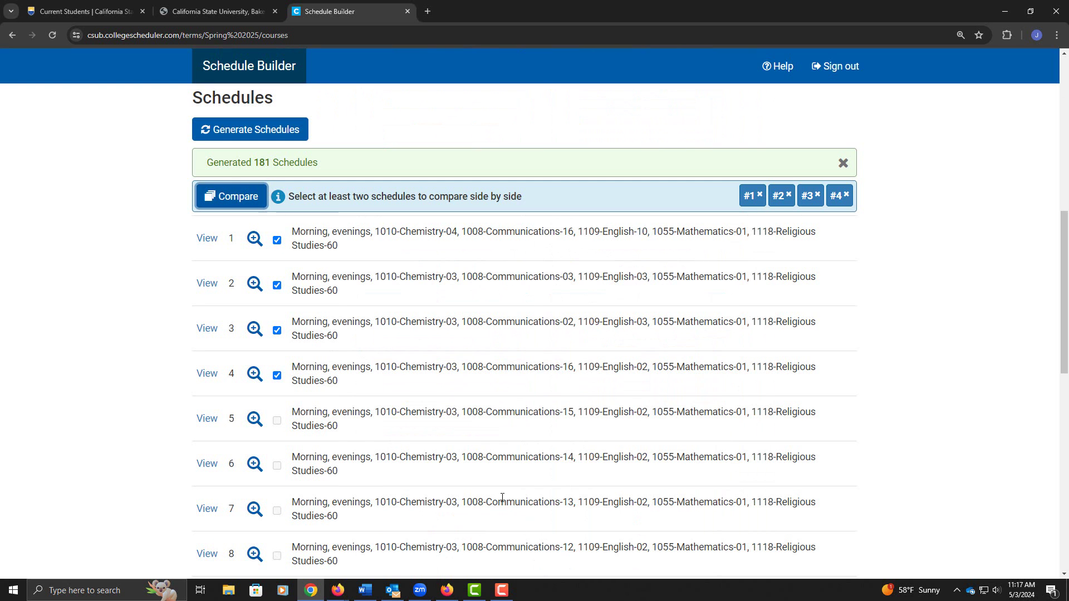
{"action": "left_click", "coordinate": [277, 240]}
{"action": "left_click", "coordinate": [277, 285]}
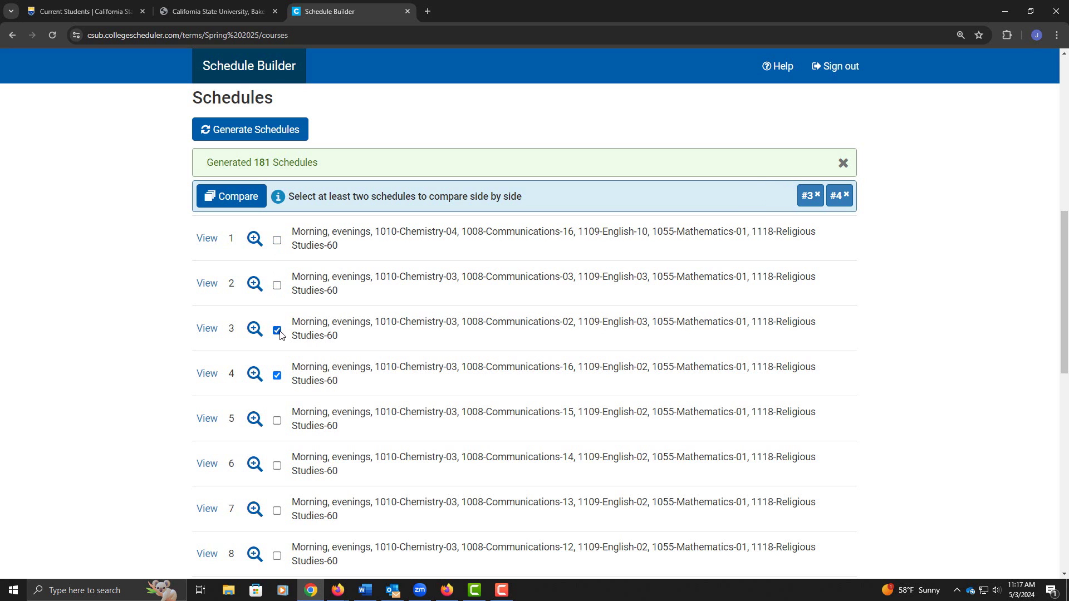
{"action": "left_click", "coordinate": [277, 330]}
{"action": "left_click", "coordinate": [277, 375]}
Preview nearby schedules, then mark schedule 14 and view its full details.
{"action": "scroll", "coordinate": [281, 373], "scroll_direction": "down", "scroll_amount": 2}
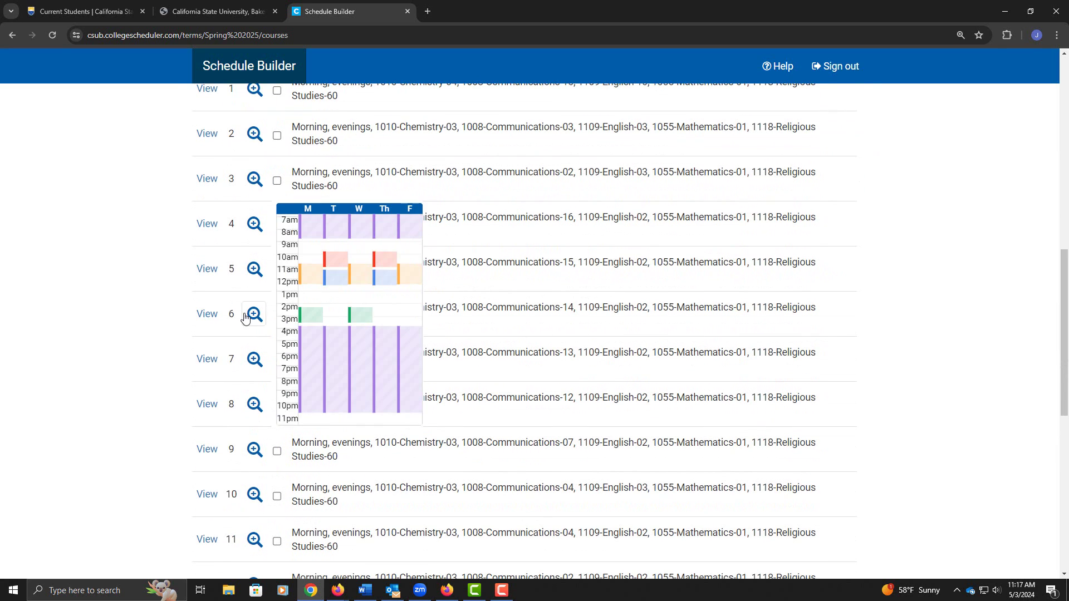
{"action": "mouse_move", "coordinate": [251, 462]}
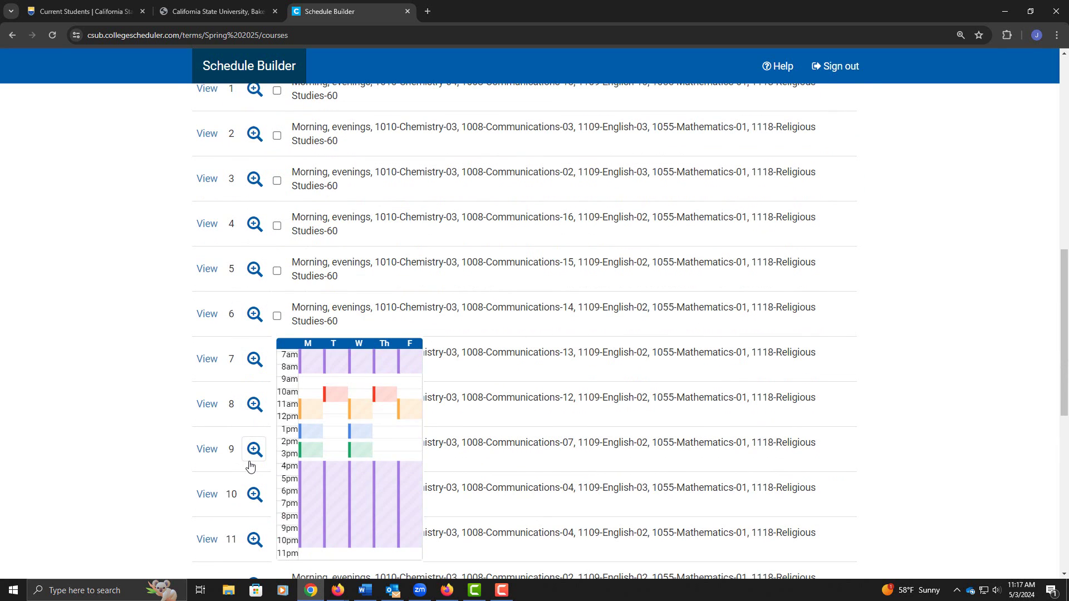
{"action": "mouse_move", "coordinate": [257, 538]}
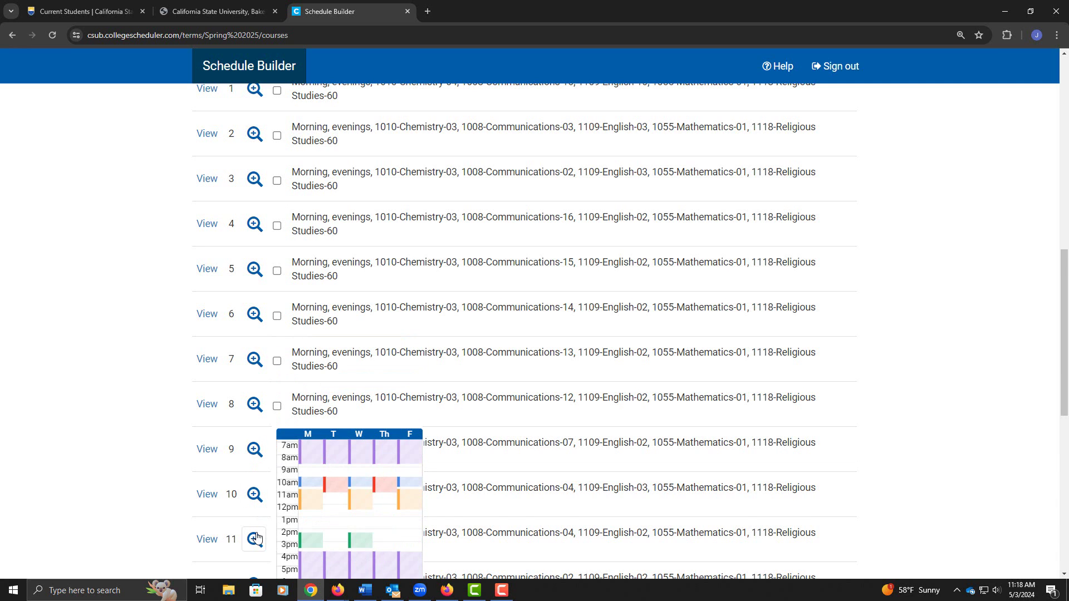
{"action": "scroll", "coordinate": [257, 538], "scroll_direction": "down", "scroll_amount": 3}
{"action": "mouse_move", "coordinate": [256, 514]}
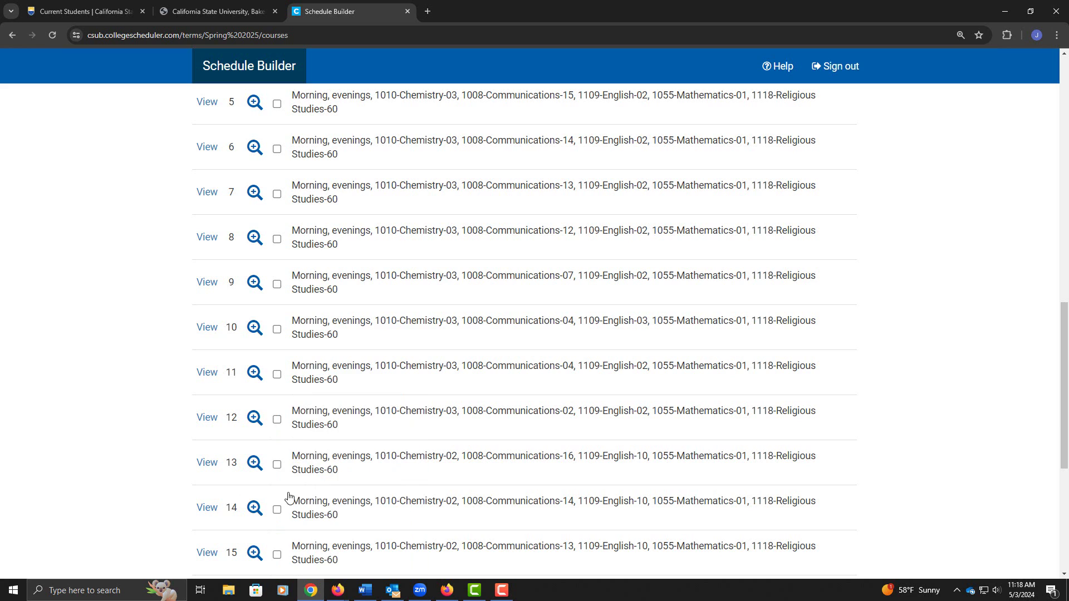
{"action": "left_click", "coordinate": [278, 510]}
{"action": "left_click", "coordinate": [215, 512]}
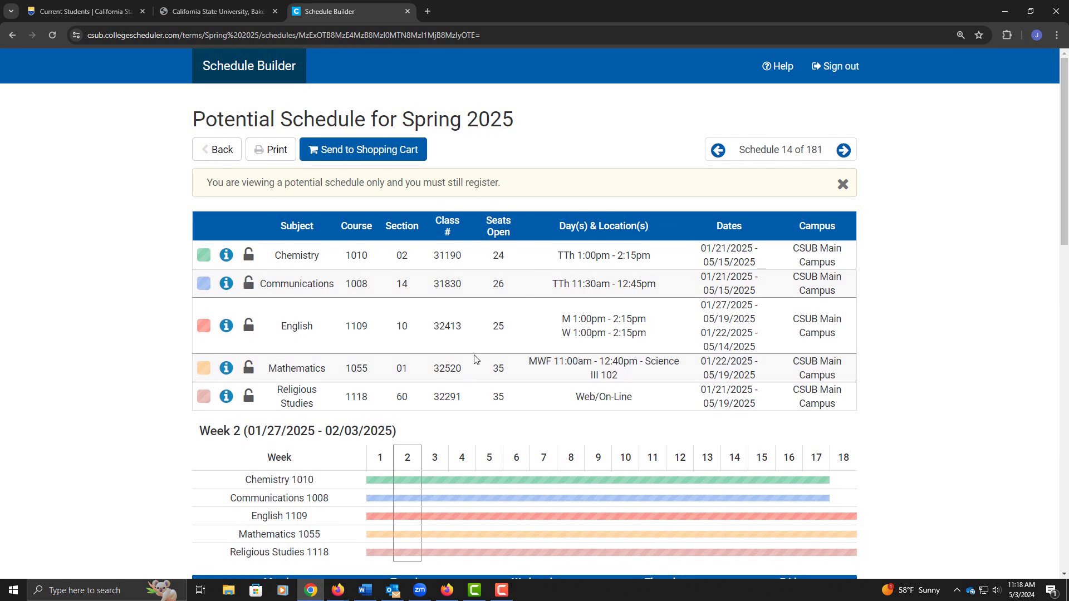
{"action": "scroll", "coordinate": [474, 359], "scroll_direction": "down", "scroll_amount": 8}
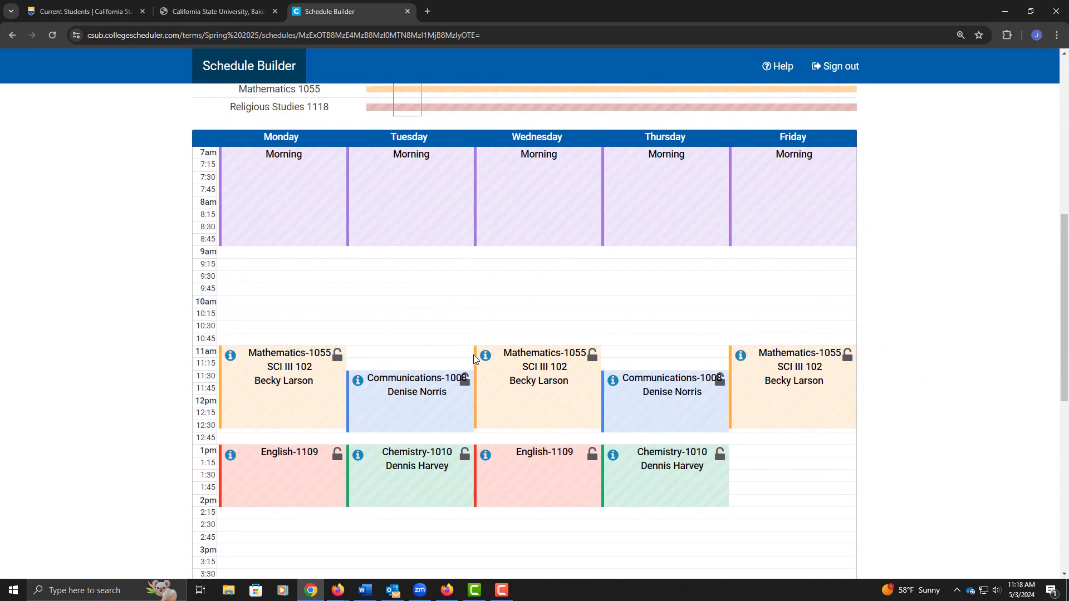
{"action": "scroll", "coordinate": [474, 359], "scroll_direction": "down", "scroll_amount": 1}
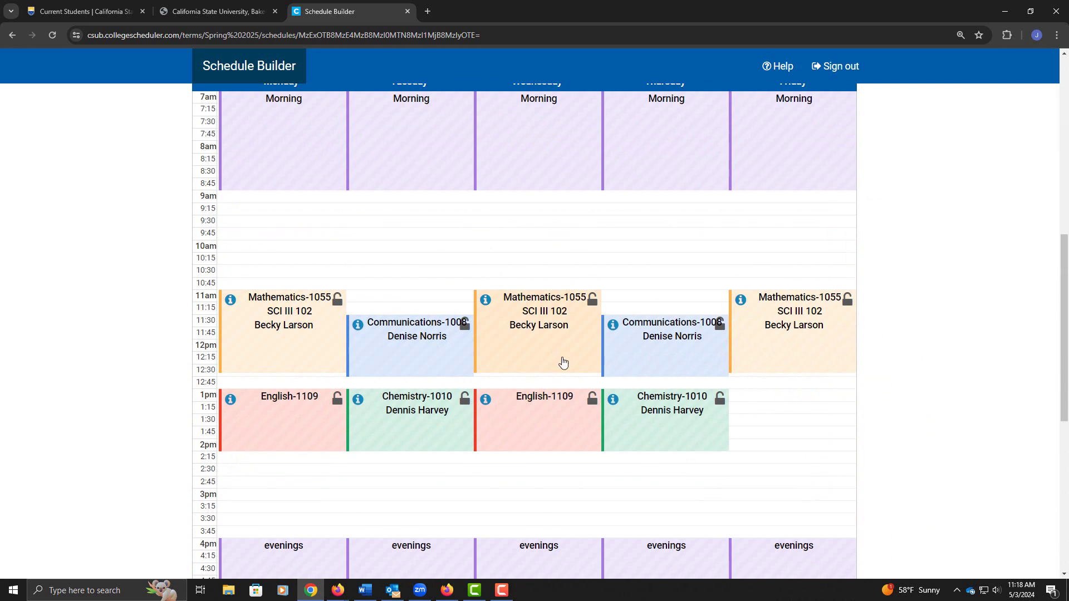
{"action": "scroll", "coordinate": [563, 362], "scroll_direction": "down", "scroll_amount": 3}
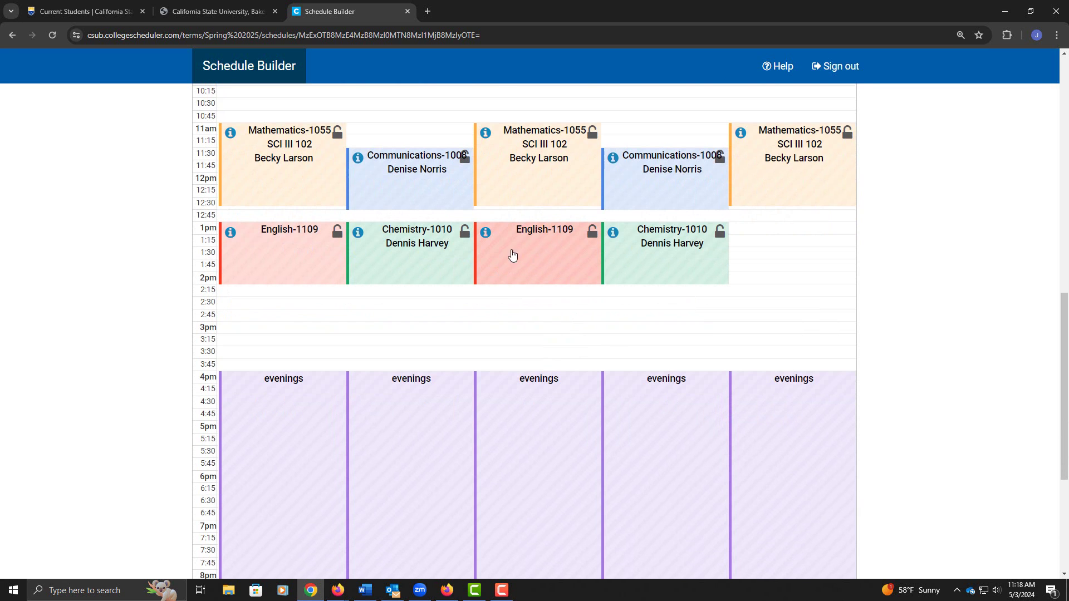
{"action": "scroll", "coordinate": [523, 273], "scroll_direction": "down", "scroll_amount": 5}
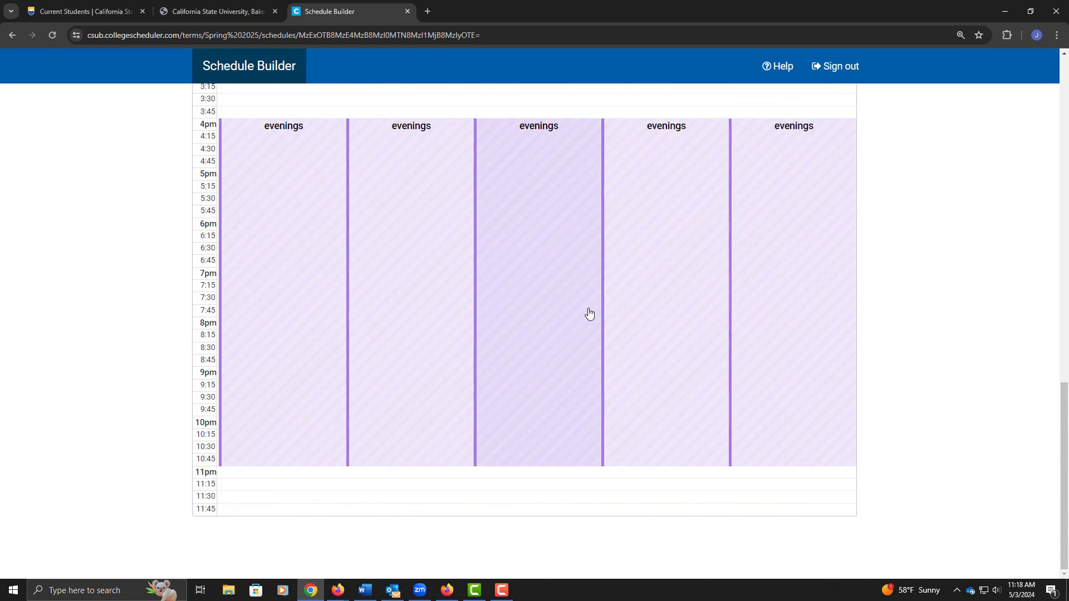
{"action": "scroll", "coordinate": [590, 314], "scroll_direction": "up", "scroll_amount": 8}
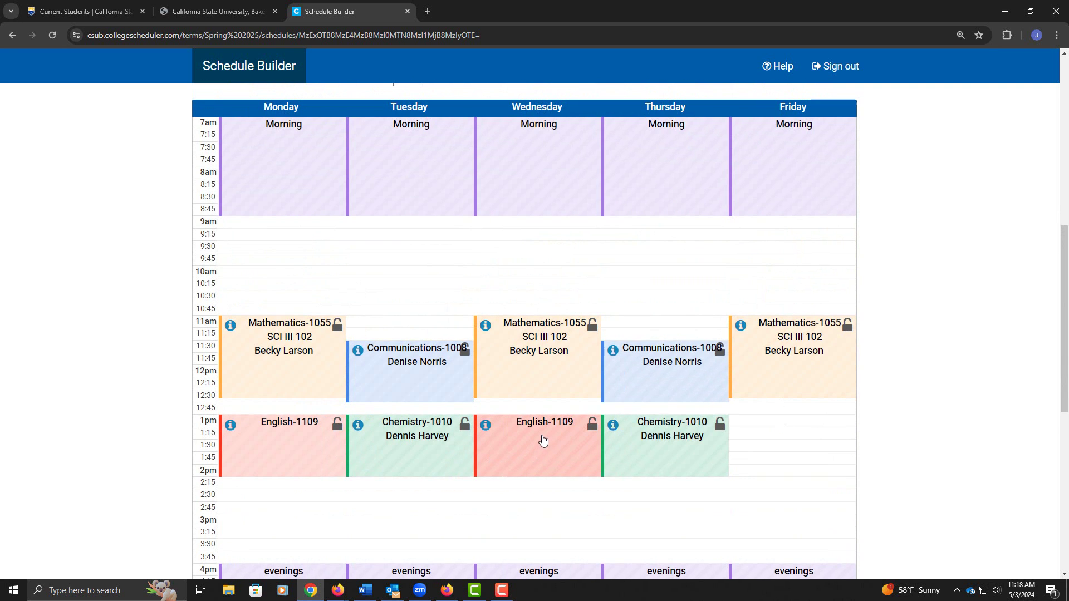
{"action": "scroll", "coordinate": [543, 441], "scroll_direction": "up", "scroll_amount": 8}
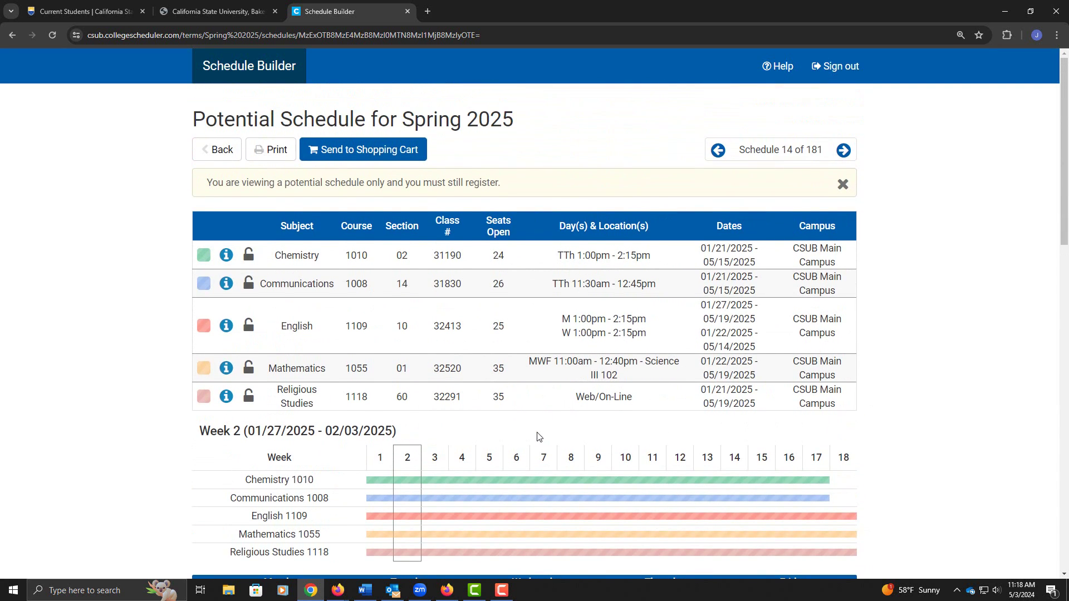
Send schedule 14 to the enrollment shopping cart and confirm the transfer.
{"action": "left_click", "coordinate": [396, 151]}
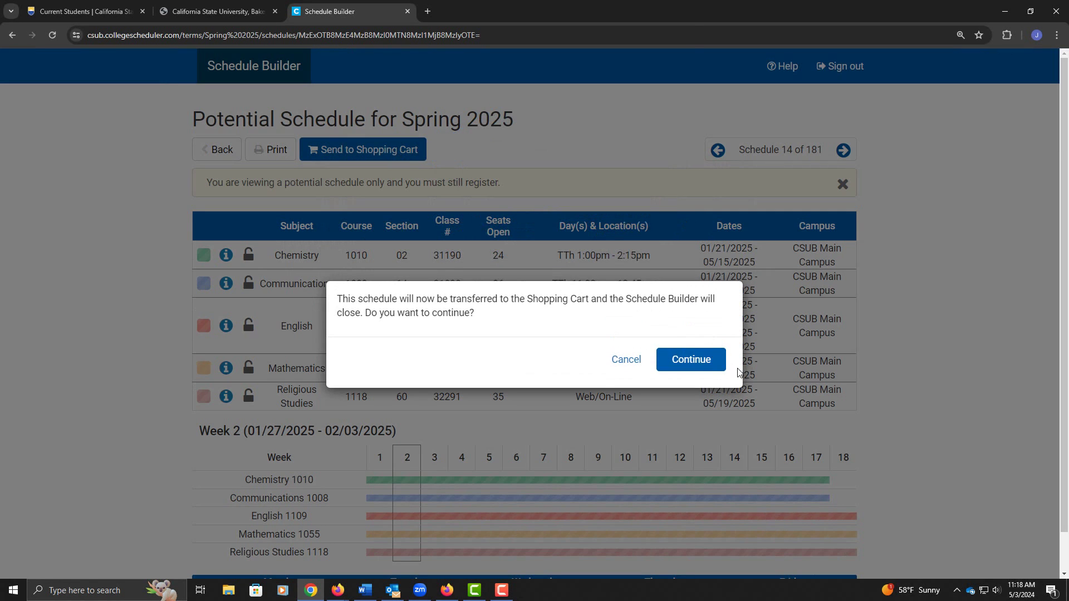
{"action": "left_click", "coordinate": [707, 368]}
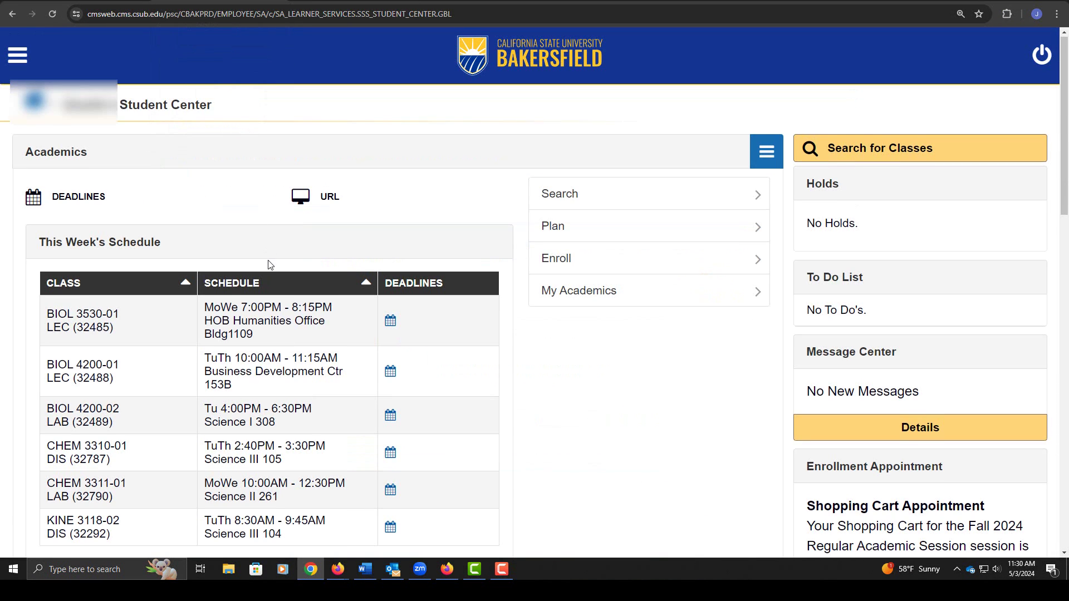
Open the Fall 2024 enrollment shopping cart and import the pending planner schedule.
{"action": "scroll", "coordinate": [269, 260], "scroll_direction": "down", "scroll_amount": 3}
{"action": "scroll", "coordinate": [269, 260], "scroll_direction": "down", "scroll_amount": 1}
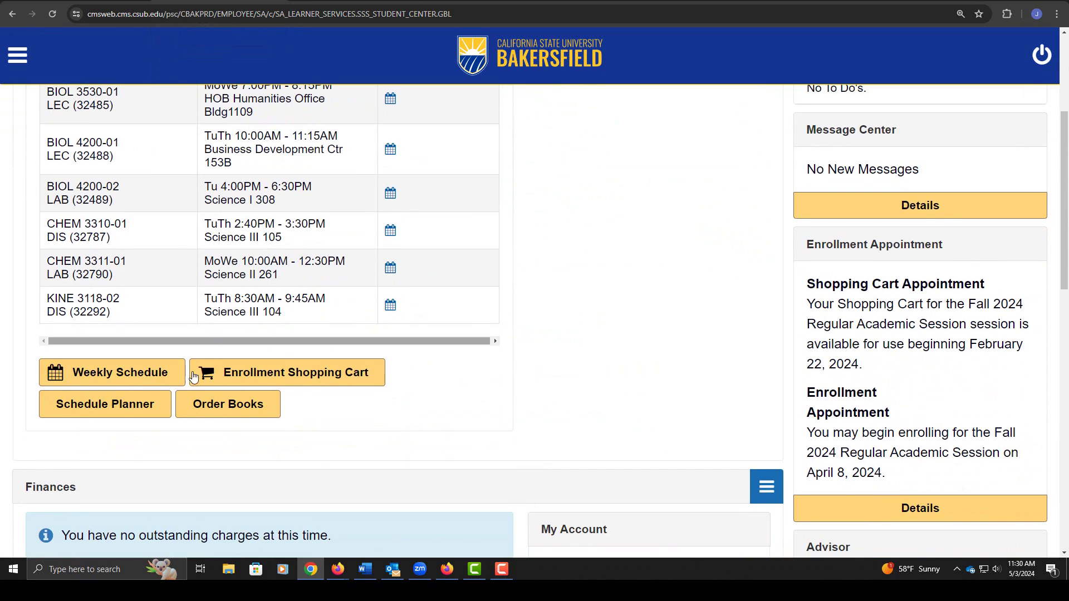
{"action": "left_click", "coordinate": [345, 375]}
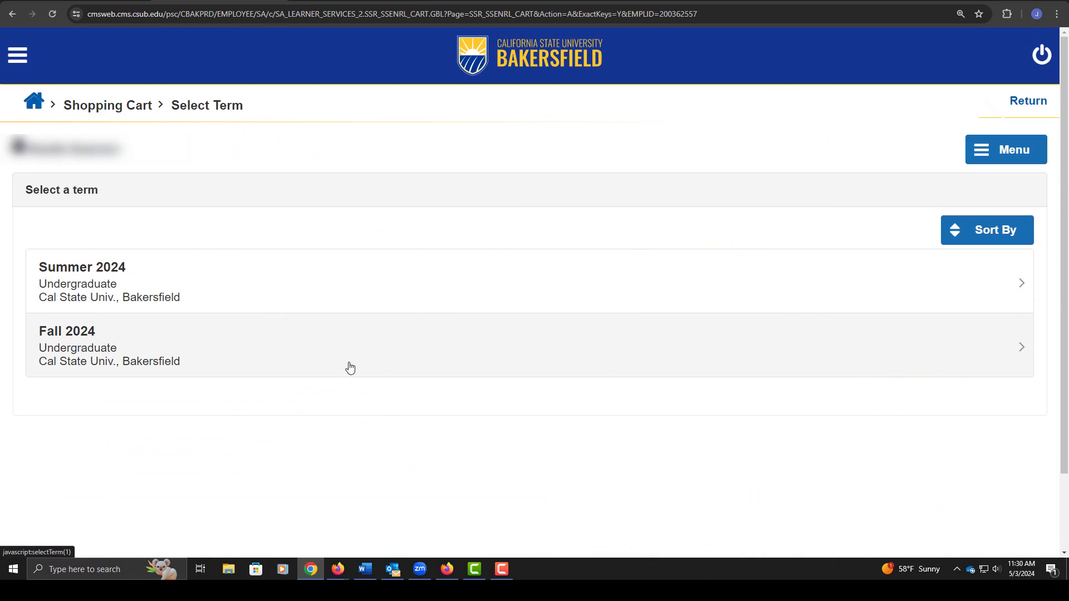
{"action": "left_click", "coordinate": [260, 332]}
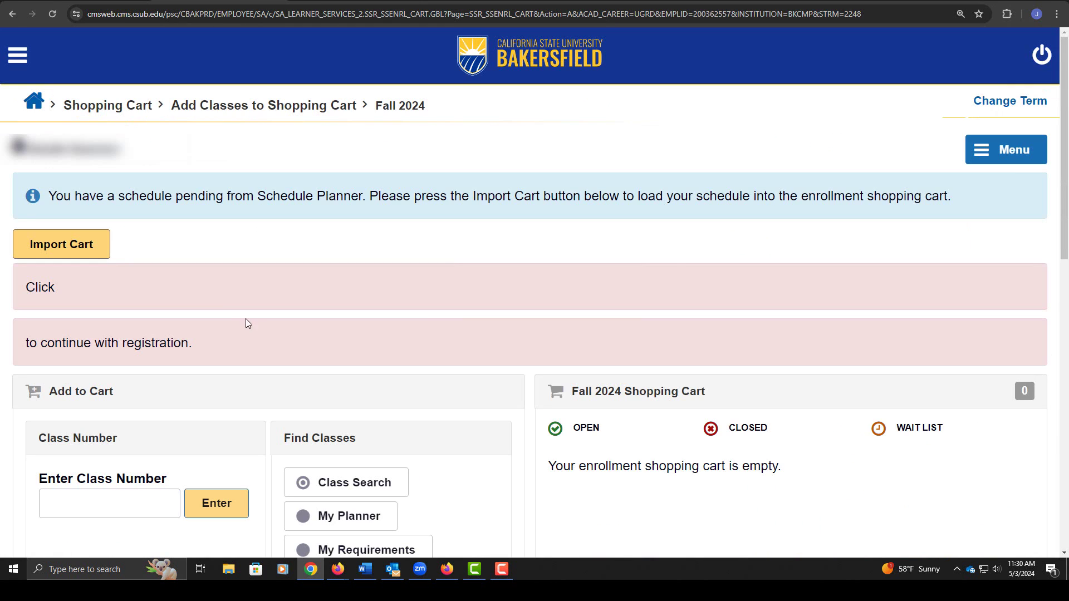
{"action": "left_click", "coordinate": [85, 250]}
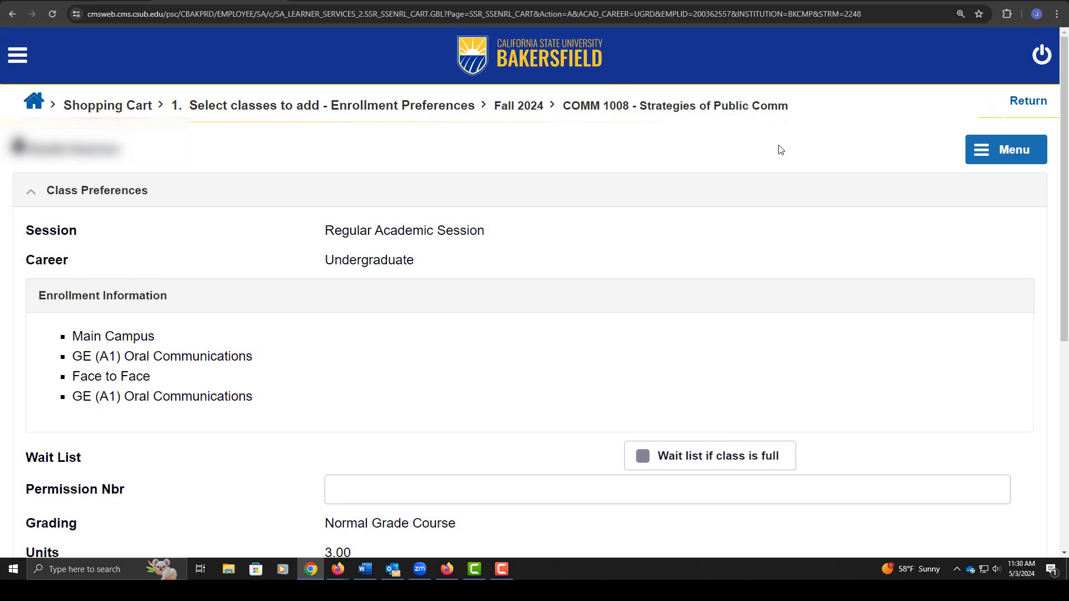
Leave COMM 1008's Wait list option unchecked after toggling it on and off.
{"action": "scroll", "coordinate": [781, 149], "scroll_direction": "down", "scroll_amount": 3}
{"action": "scroll", "coordinate": [780, 151], "scroll_direction": "down", "scroll_amount": 3}
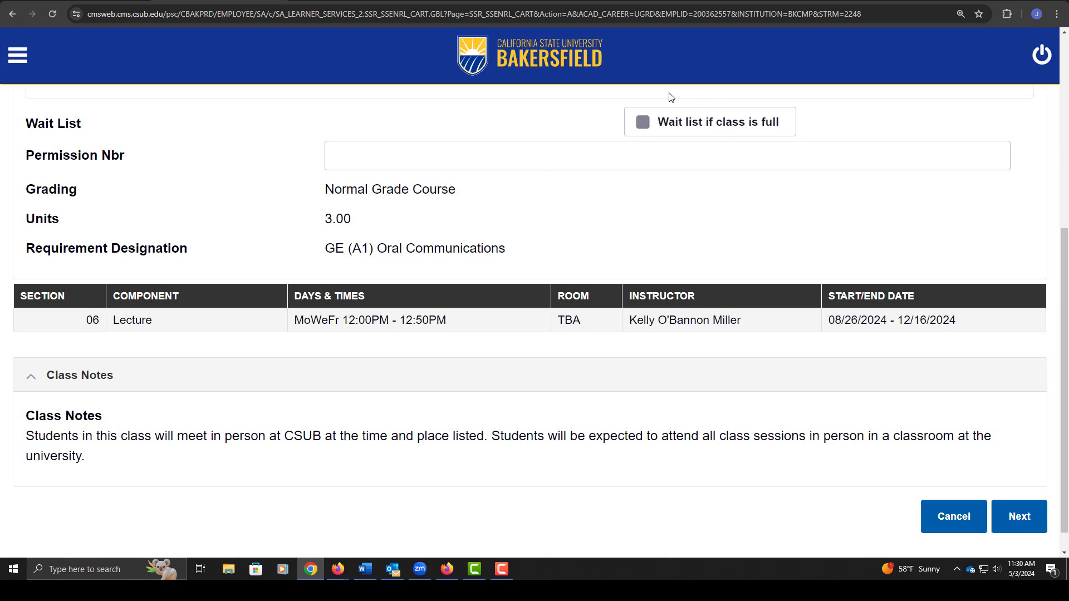
{"action": "left_click", "coordinate": [643, 123]}
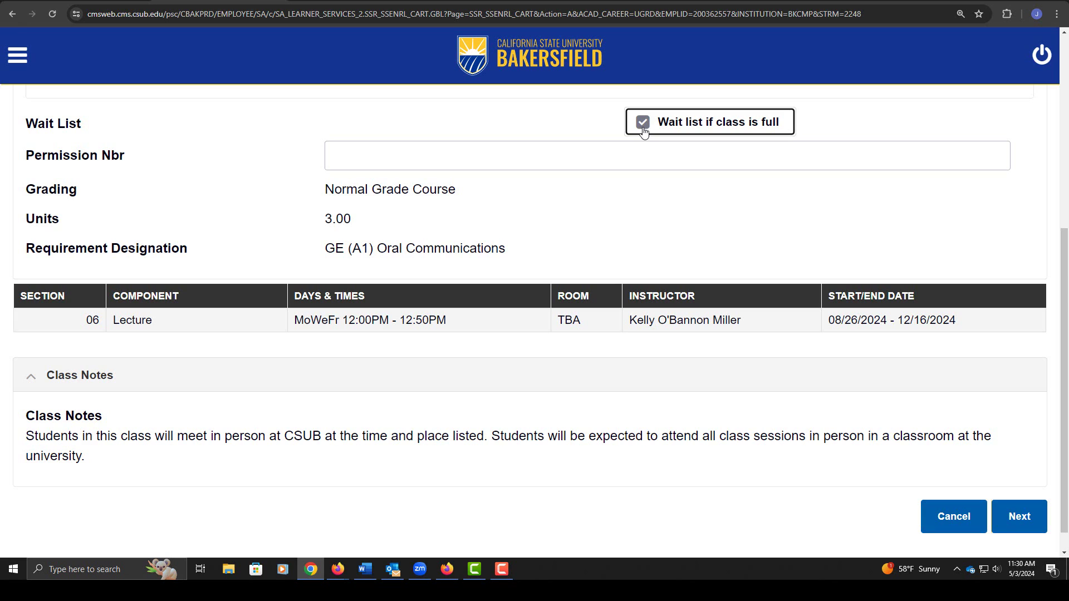
{"action": "left_click", "coordinate": [644, 123]}
Accept default preferences for COMM 1008, the written communication class, the next class and RS 1118.
{"action": "left_click", "coordinate": [1025, 526]}
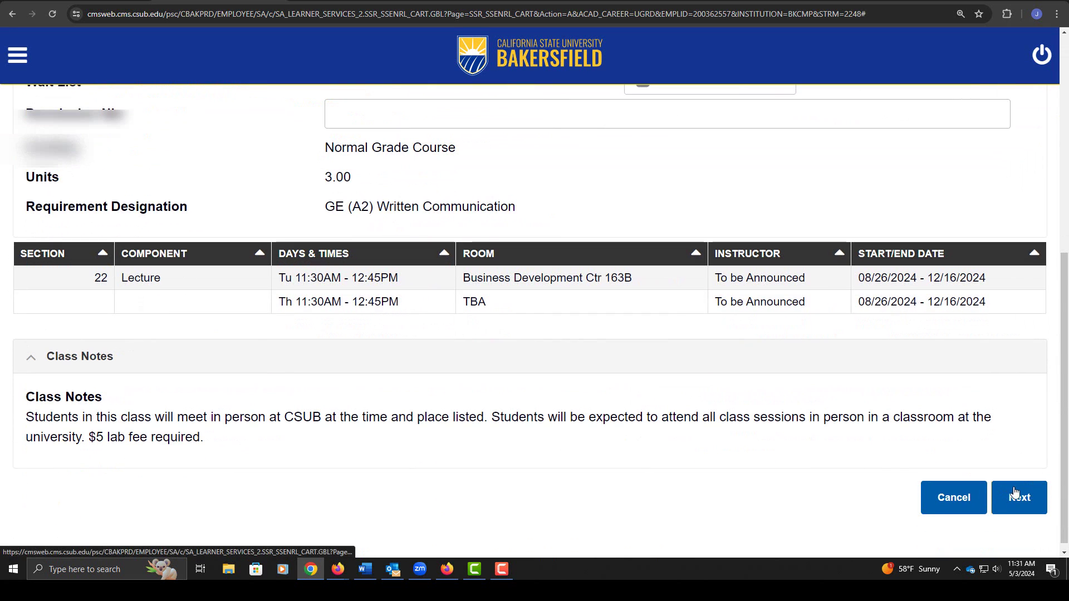
{"action": "left_click", "coordinate": [1016, 495]}
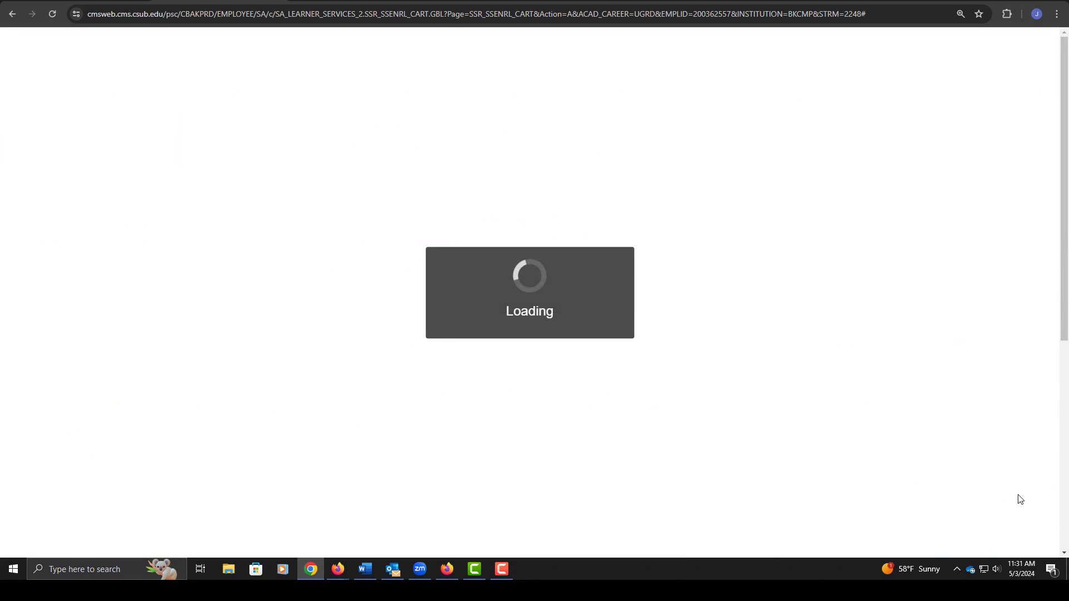
{"action": "left_click", "coordinate": [1020, 498]}
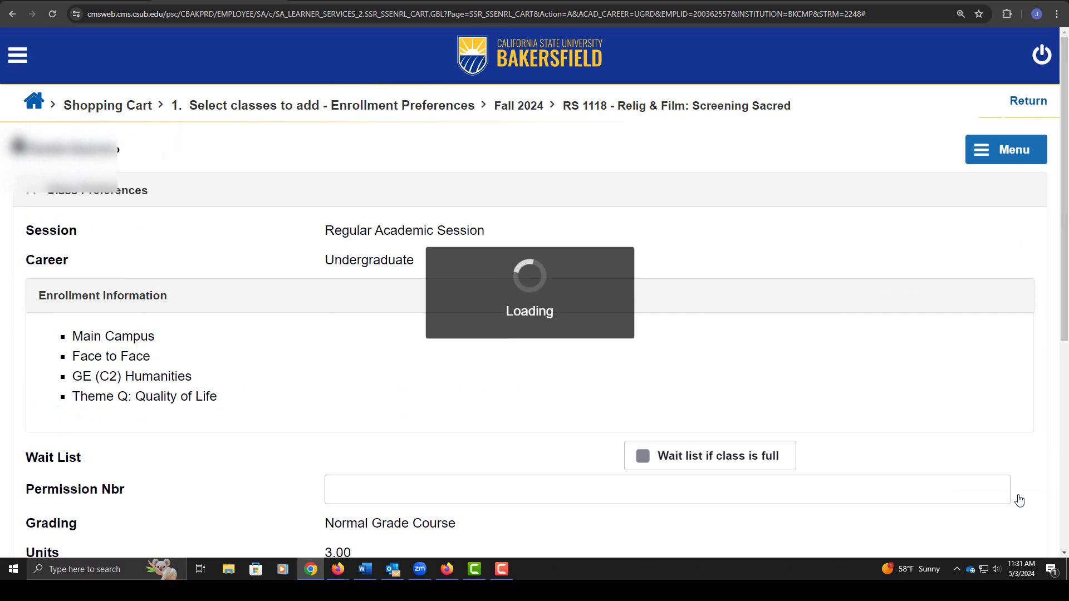
{"action": "left_click", "coordinate": [1019, 497]}
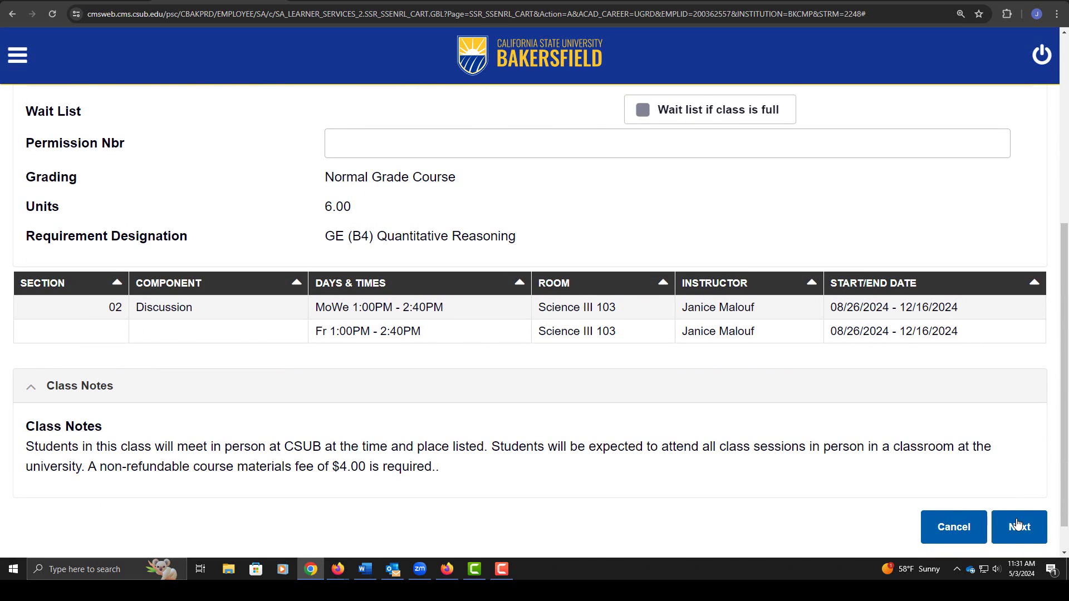
Finish the last class, then select CHEM 1010-03, COMM 1008-06, ENGL 1109-22, MATH 1055-02 and RS 1118-01.
{"action": "left_click", "coordinate": [1019, 525]}
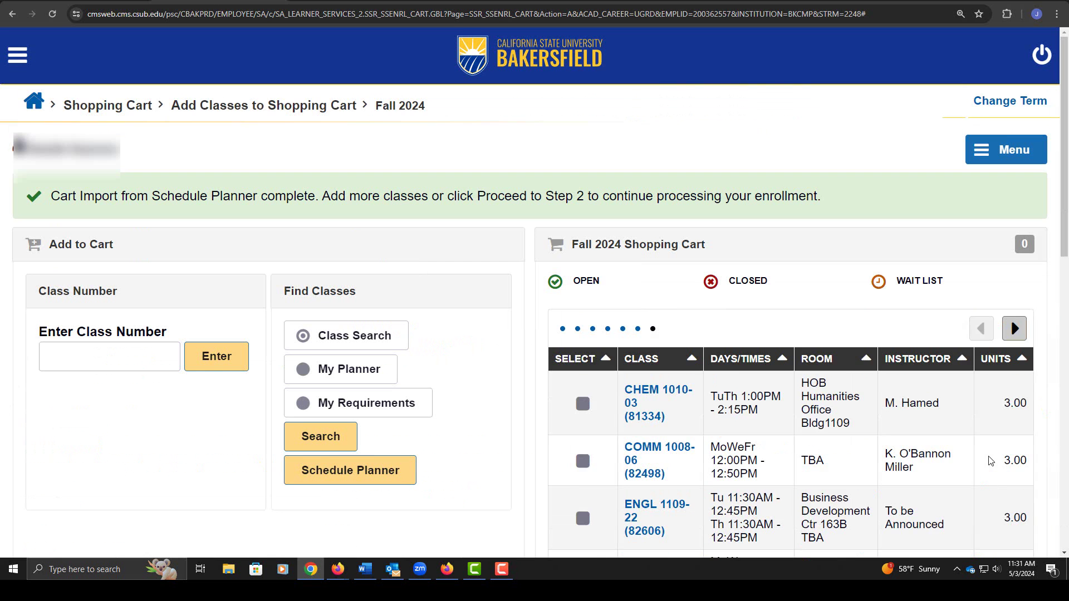
{"action": "scroll", "coordinate": [991, 461], "scroll_direction": "down", "scroll_amount": 4}
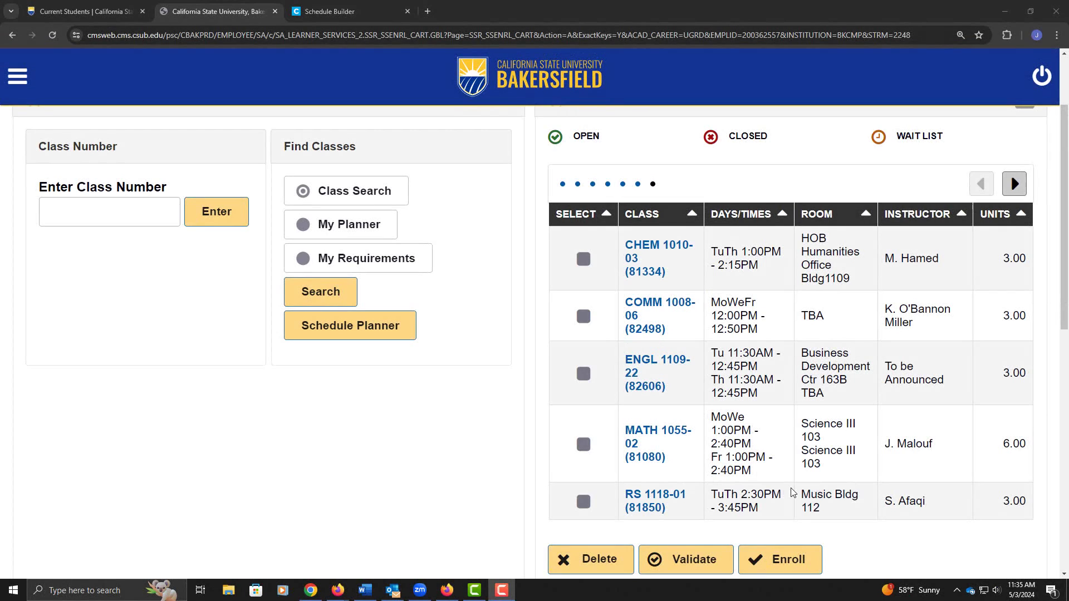
{"action": "left_click", "coordinate": [583, 259]}
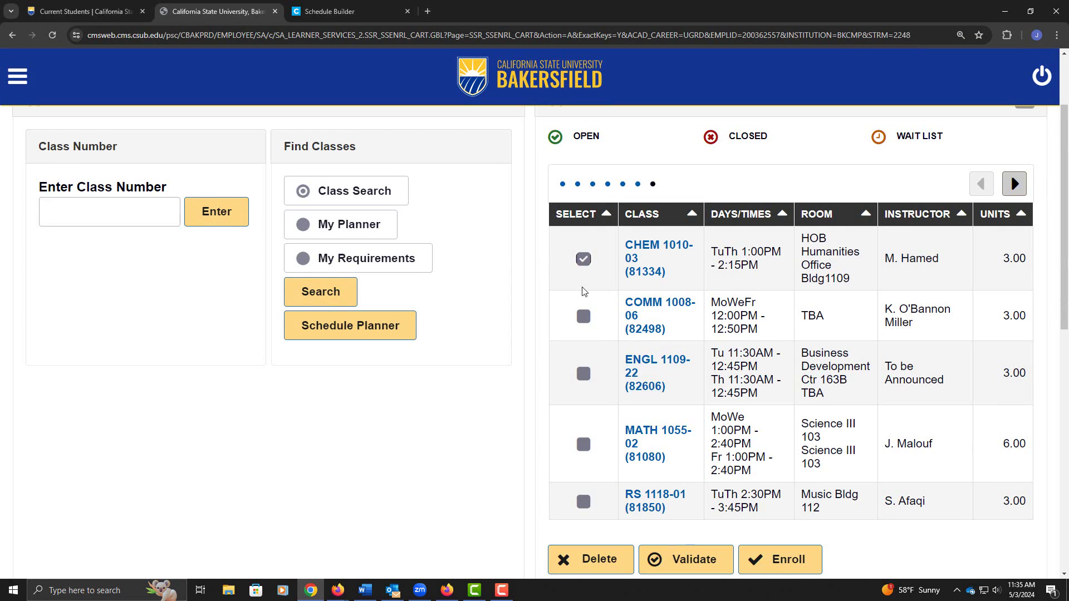
{"action": "left_click", "coordinate": [584, 316]}
{"action": "left_click", "coordinate": [583, 373]}
{"action": "left_click", "coordinate": [583, 444]}
{"action": "left_click", "coordinate": [583, 501]}
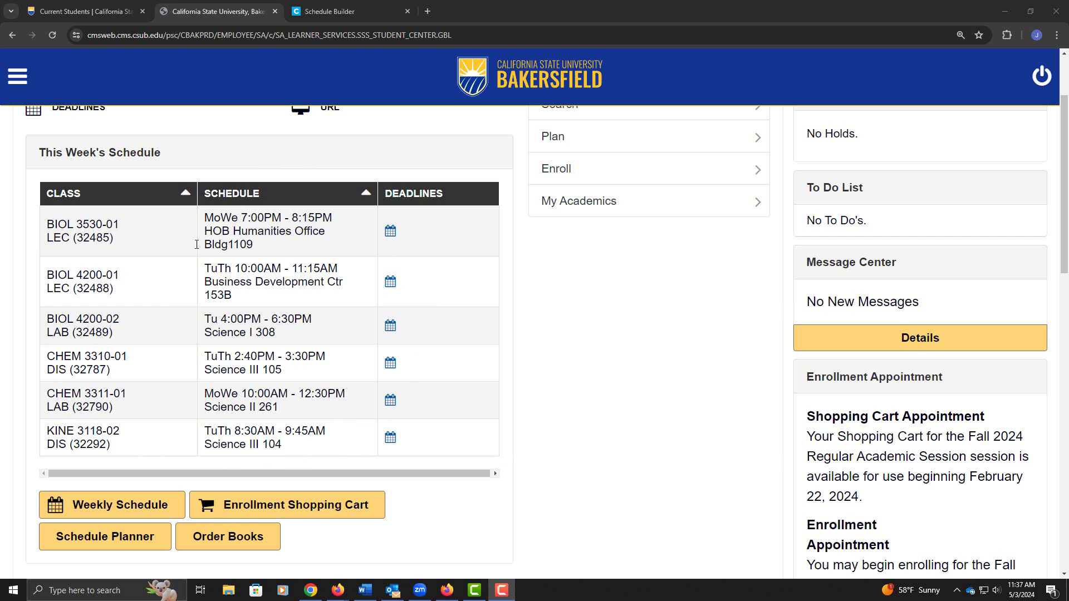
Scroll up to the Academics section listing this week's six classes.
{"action": "scroll", "coordinate": [300, 301], "scroll_direction": "up", "scroll_amount": 1}
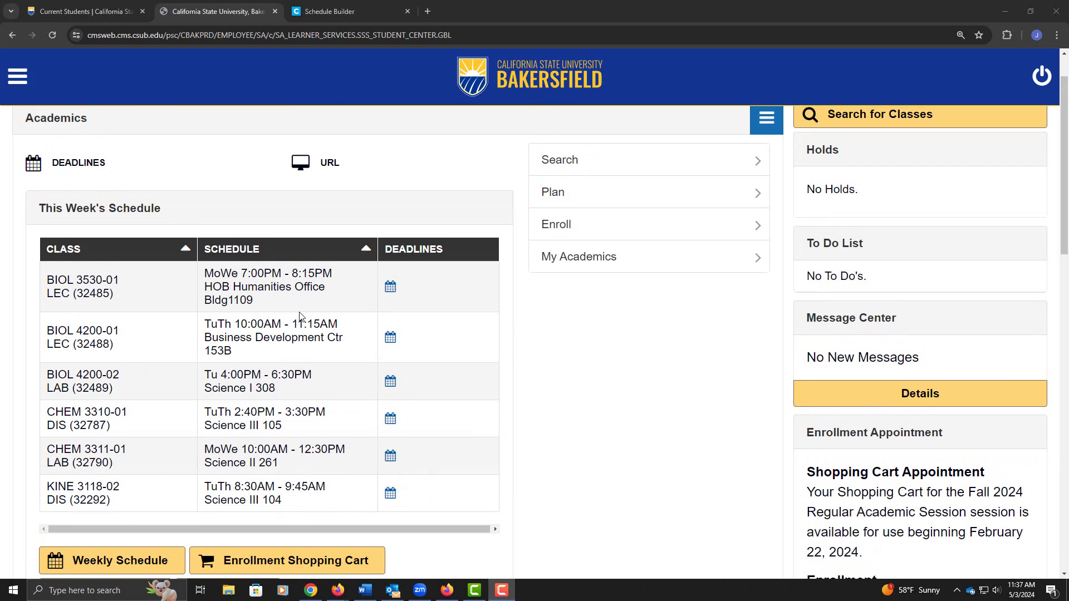